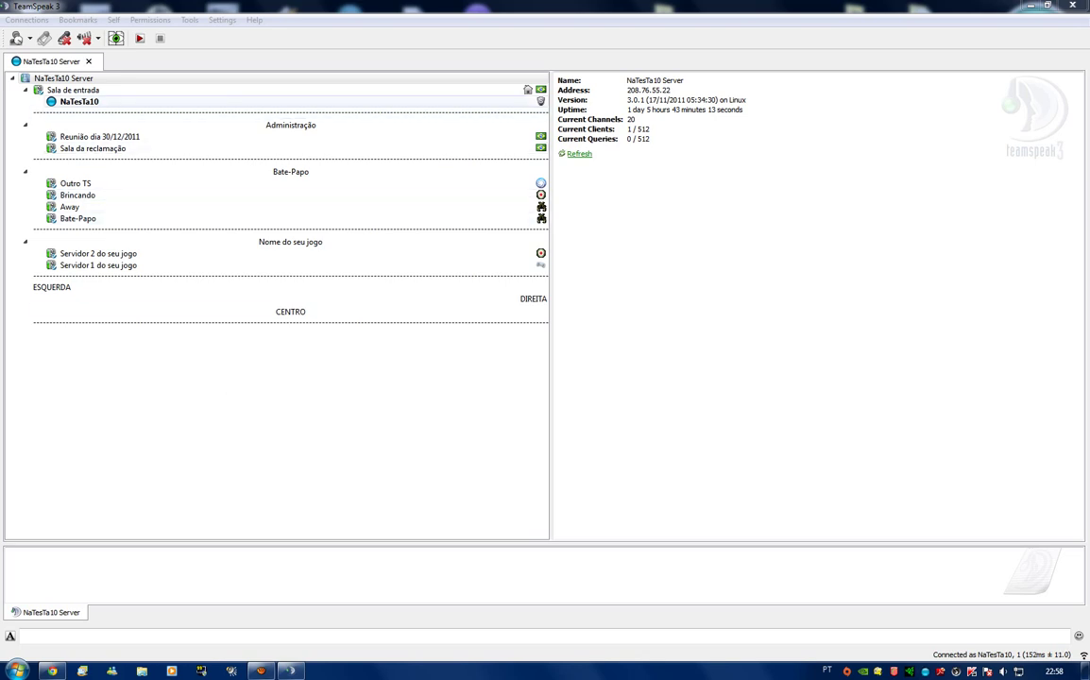
- Examine the channel details of the dashed spacer, Administração, ESQUERDA, DIREITA, CENTRO and Sala de entrada
left_click(185, 112)
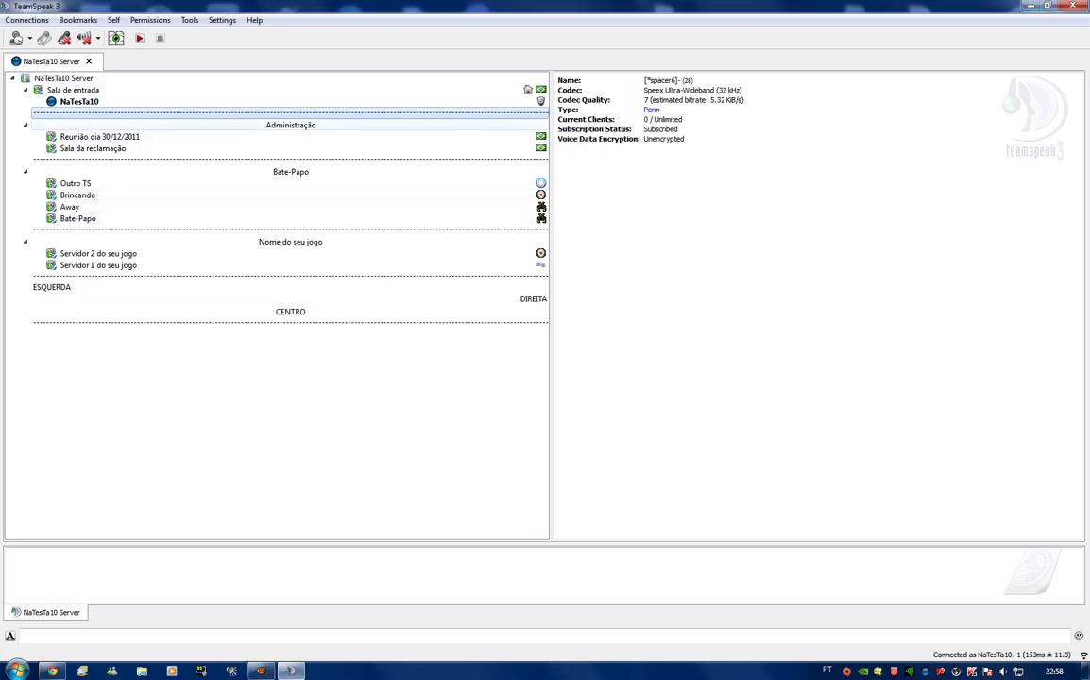
left_click(290, 125)
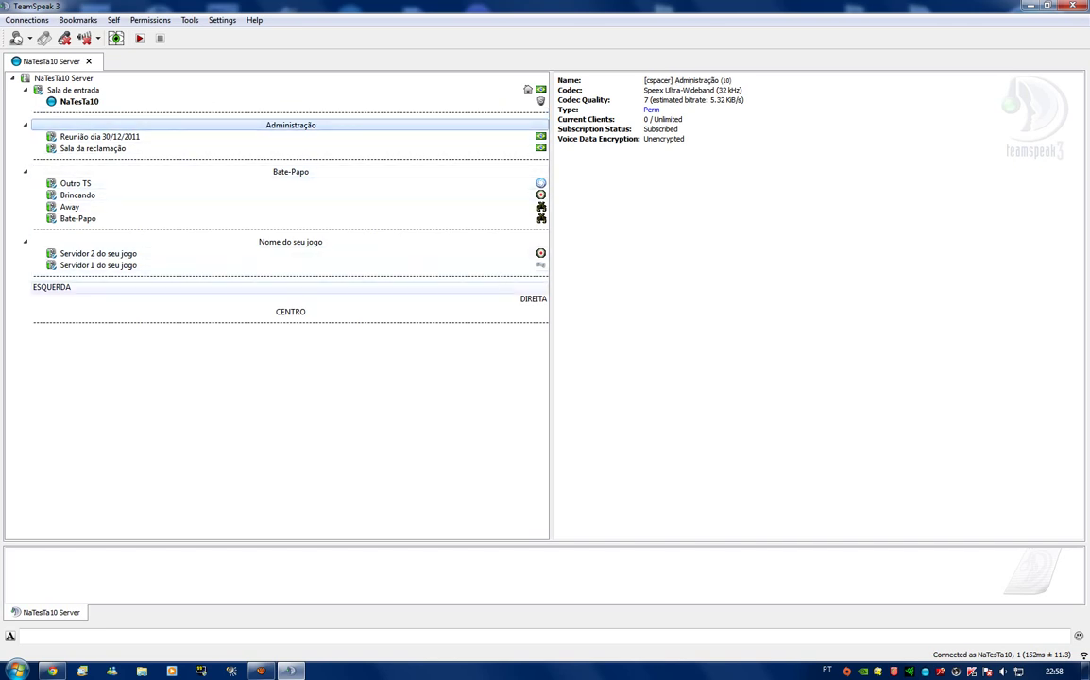
left_click(52, 288)
left_click(533, 299)
left_click(290, 311)
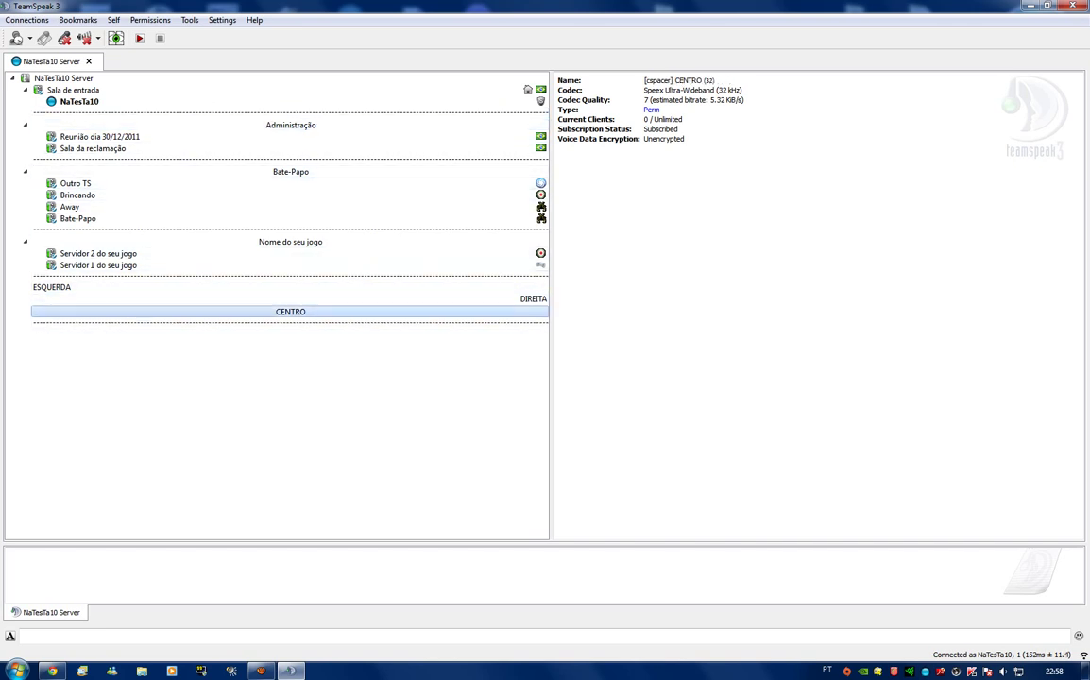
left_click(73, 90)
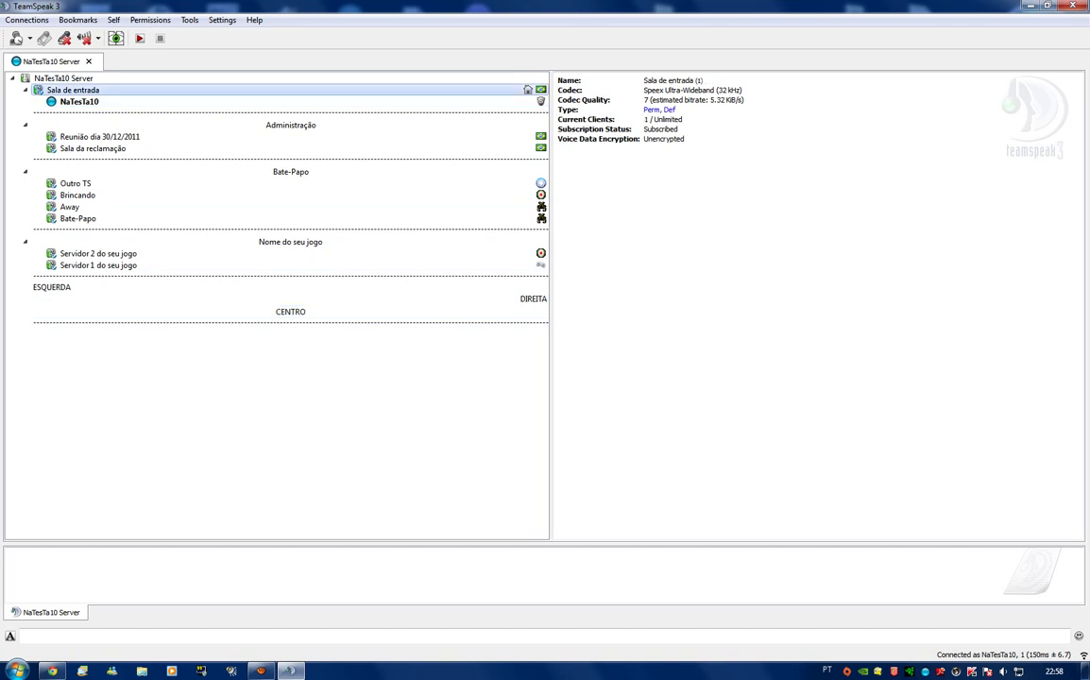
- Examine the formatted description of Reunião dia 30/12/2011 and the details of the server, Bate-Papo and Nome do seu jogo
left_click(99, 136)
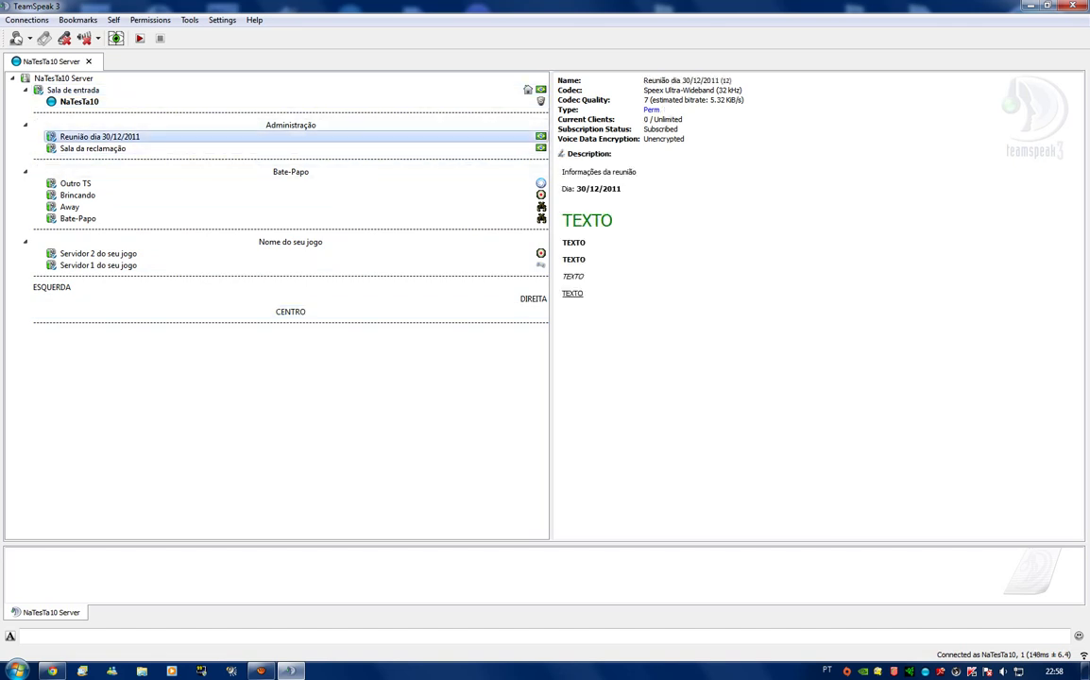
left_click(64, 77)
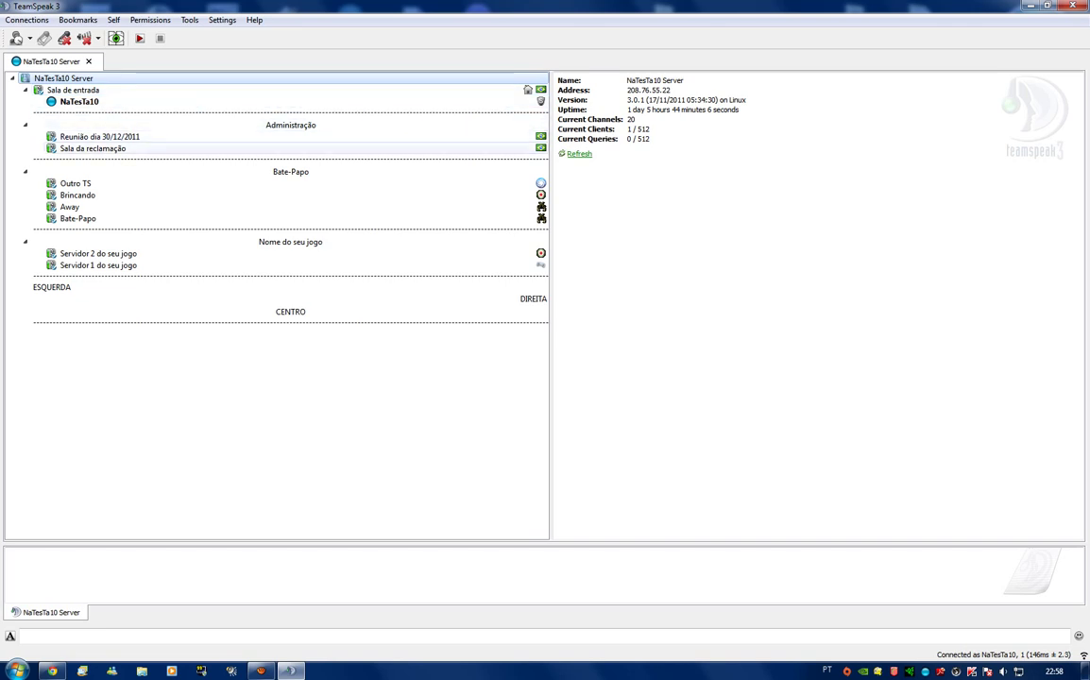
left_click(99, 136)
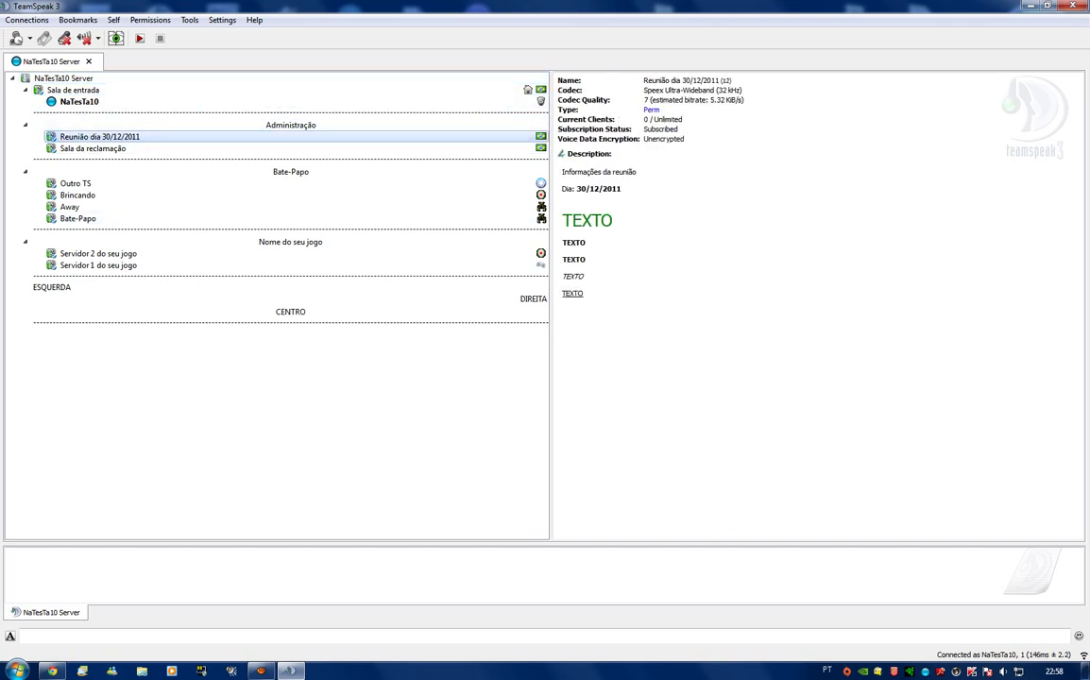
left_click_drag(562, 170, 585, 294)
left_click(586, 293)
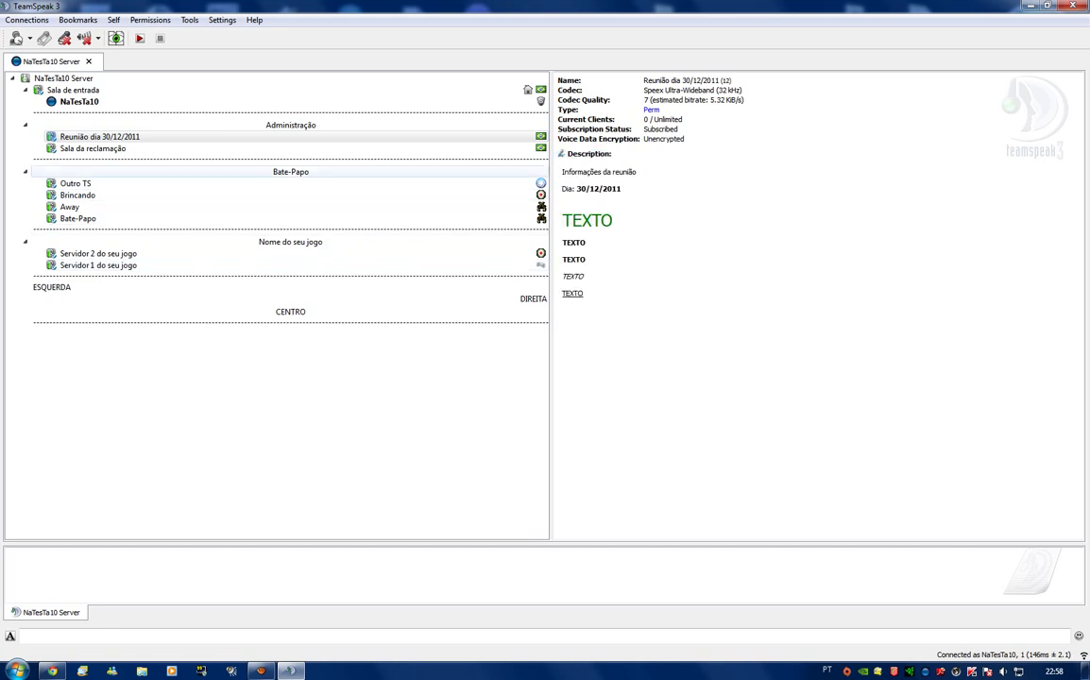
left_click(290, 171)
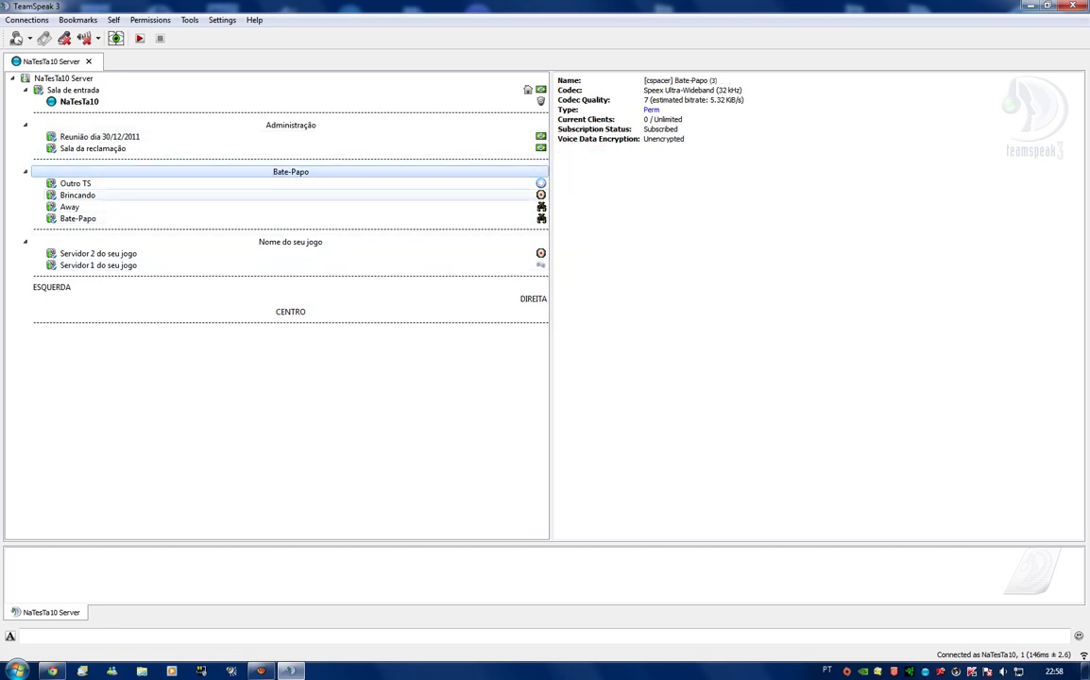
left_click(290, 242)
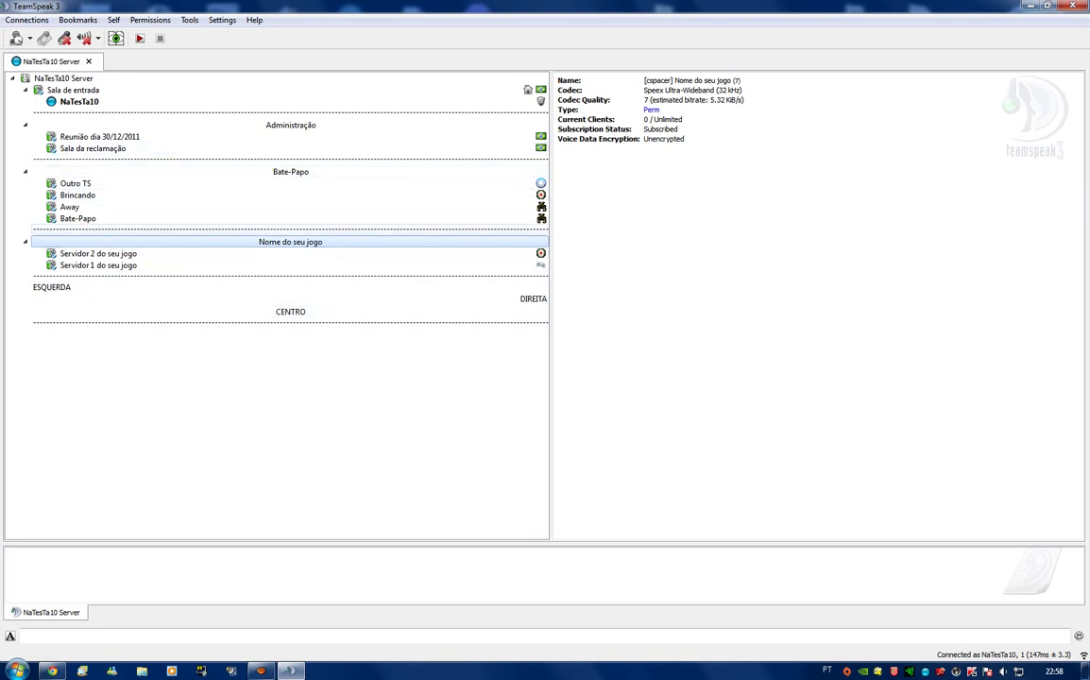
left_click(63, 78)
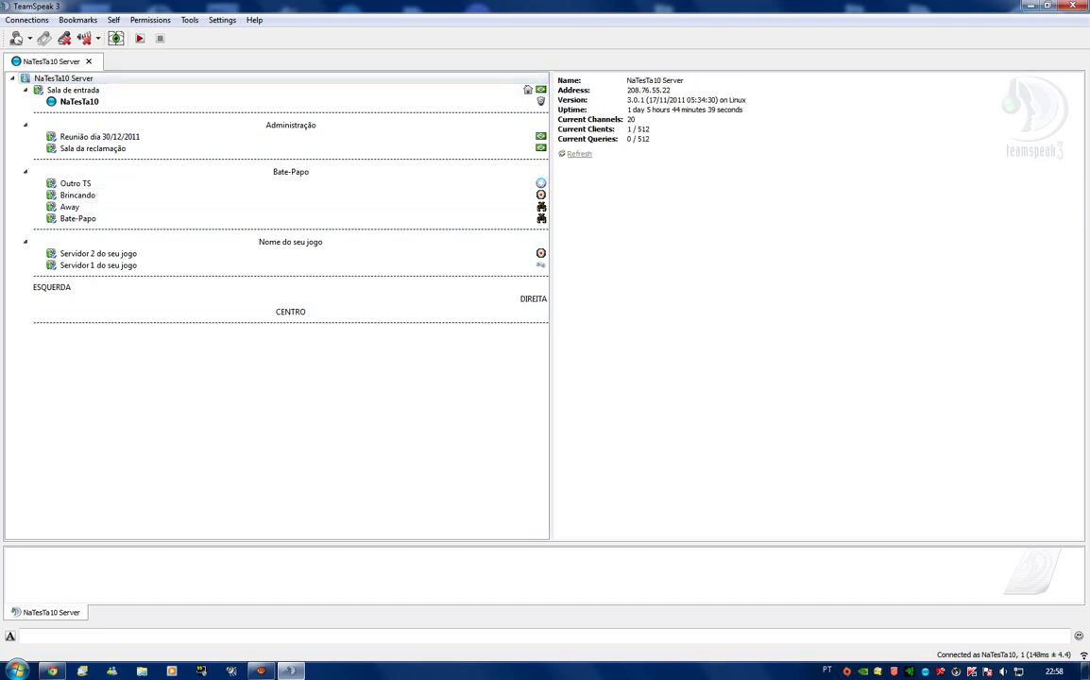
- Replace the sample TEXTO lines in the Reunião dia 30/12/2011 channel description with ATENÇÃO and save the channel
left_click(99, 136)
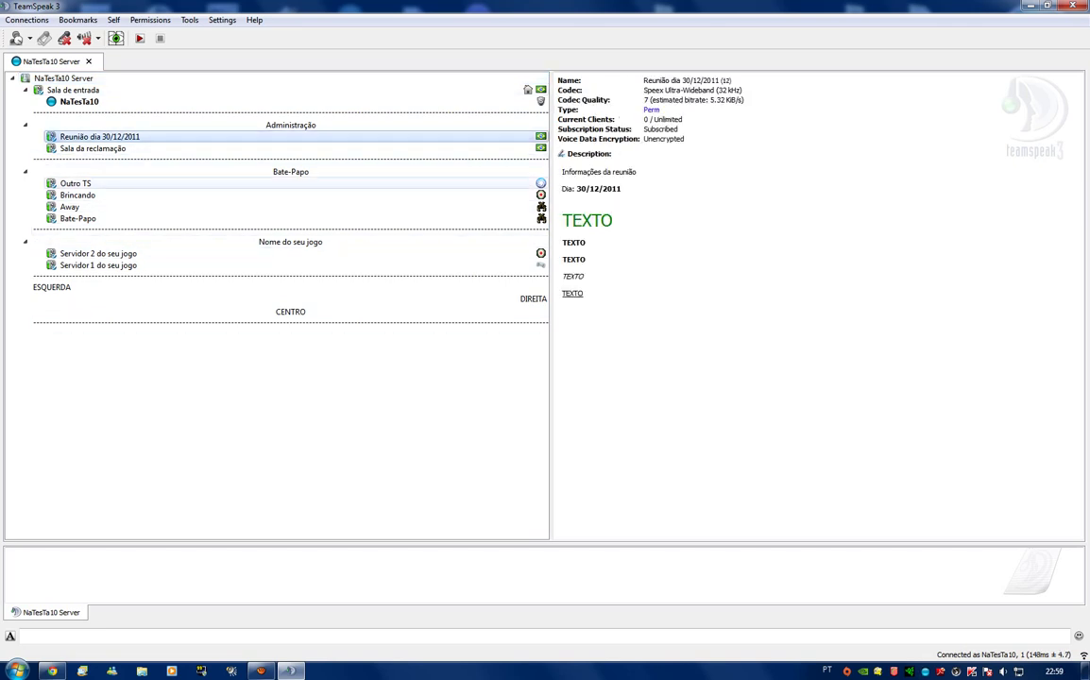
right_click(151, 136)
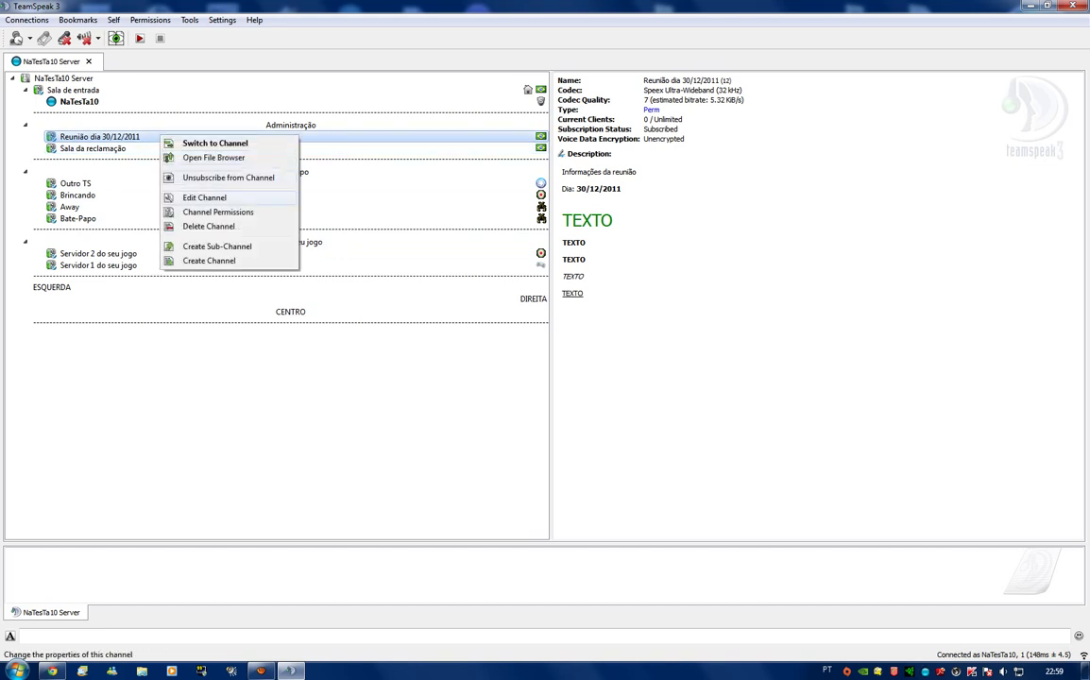
left_click(198, 222)
left_click(444, 276)
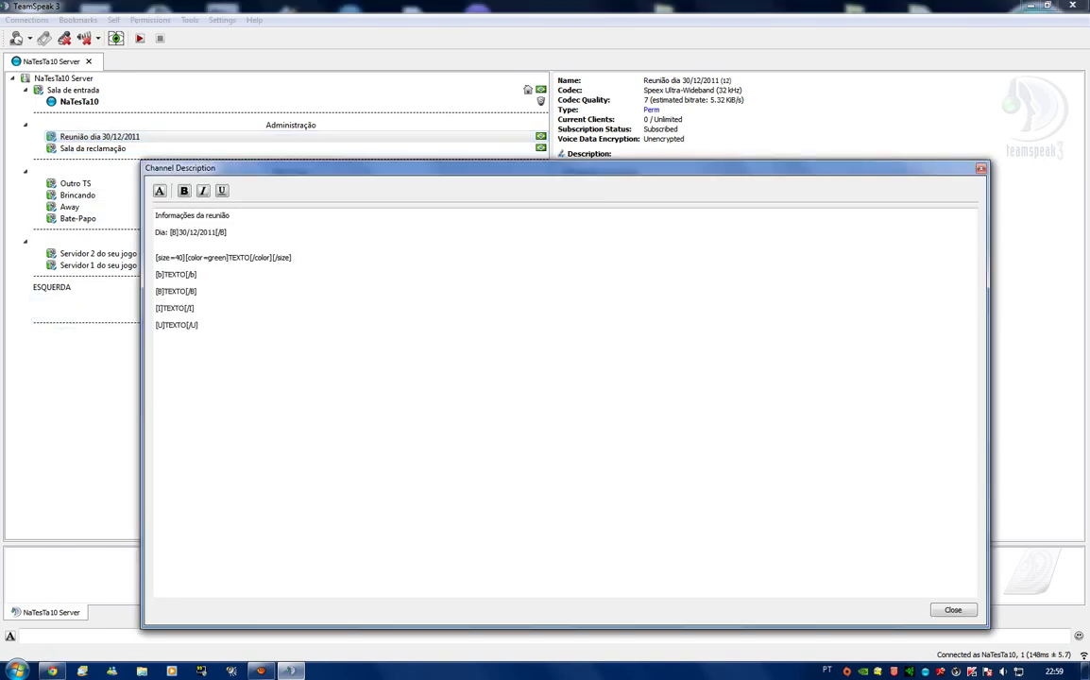
left_click_drag(200, 325, 155, 257)
key("BackSpace")
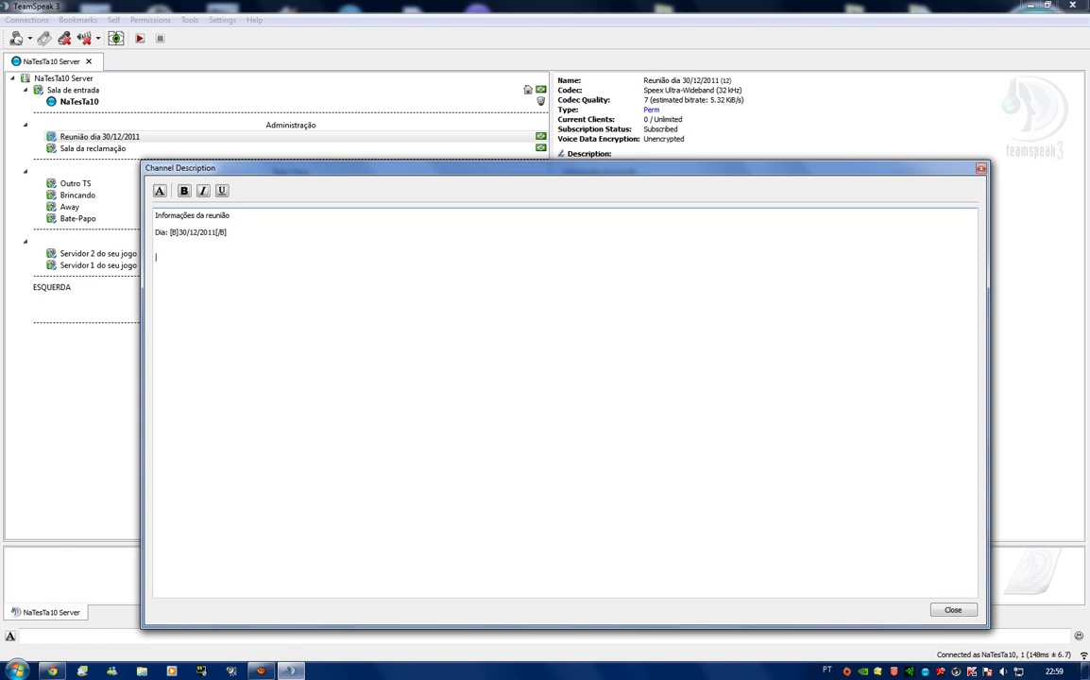
type("ATENÇÃO")
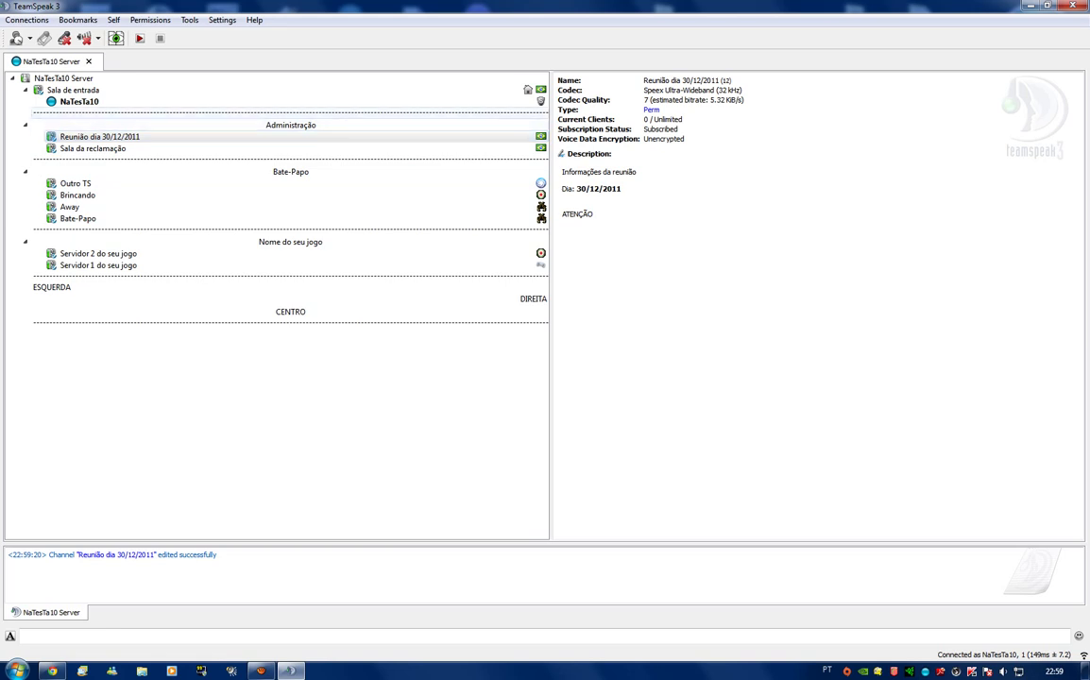
- Colour ATENÇÃO red in the Reunião dia 30/12/2011 description by wrapping it in [color=red] and [/color], and save the channel
right_click(269, 137)
left_click(311, 196)
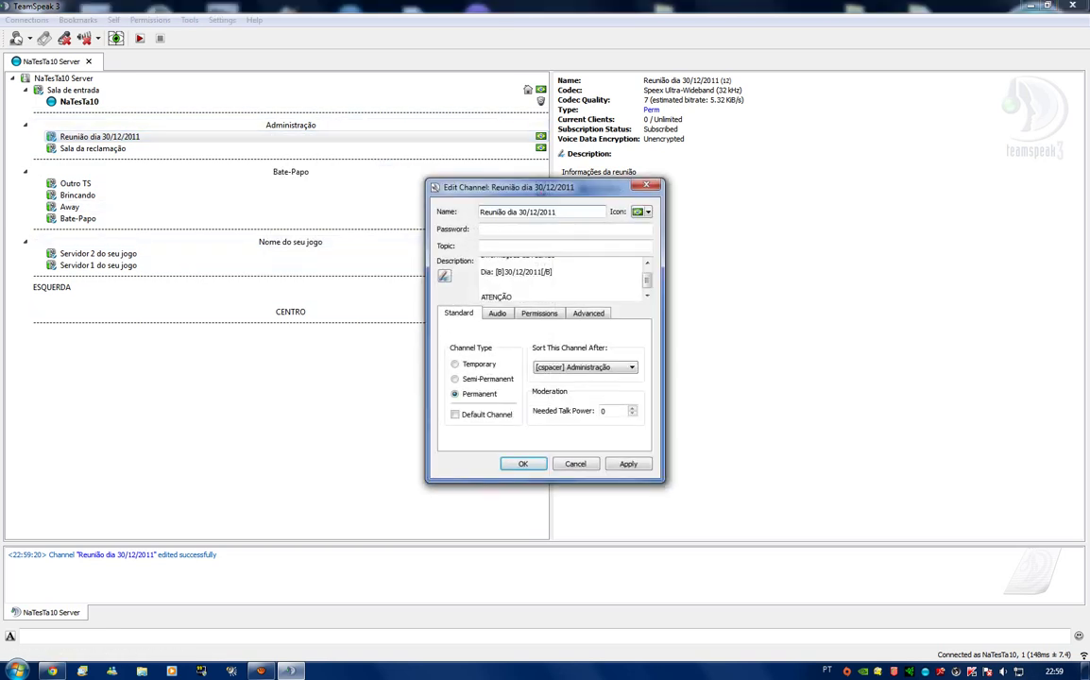
left_click(443, 275)
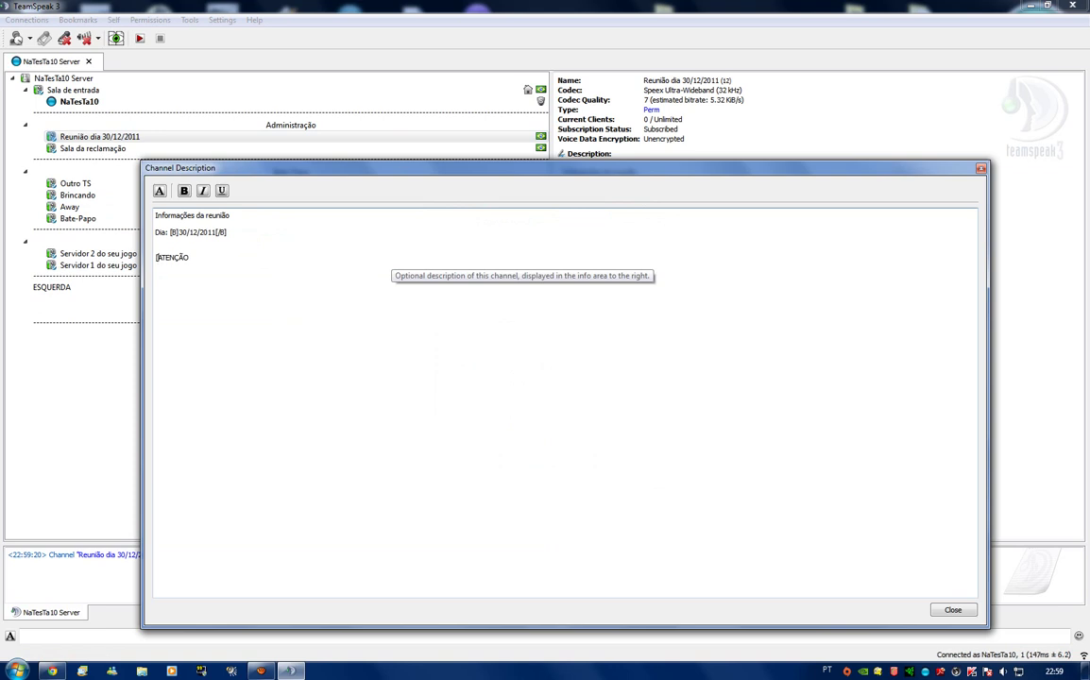
type("color=red]ATENÇÃO[/")
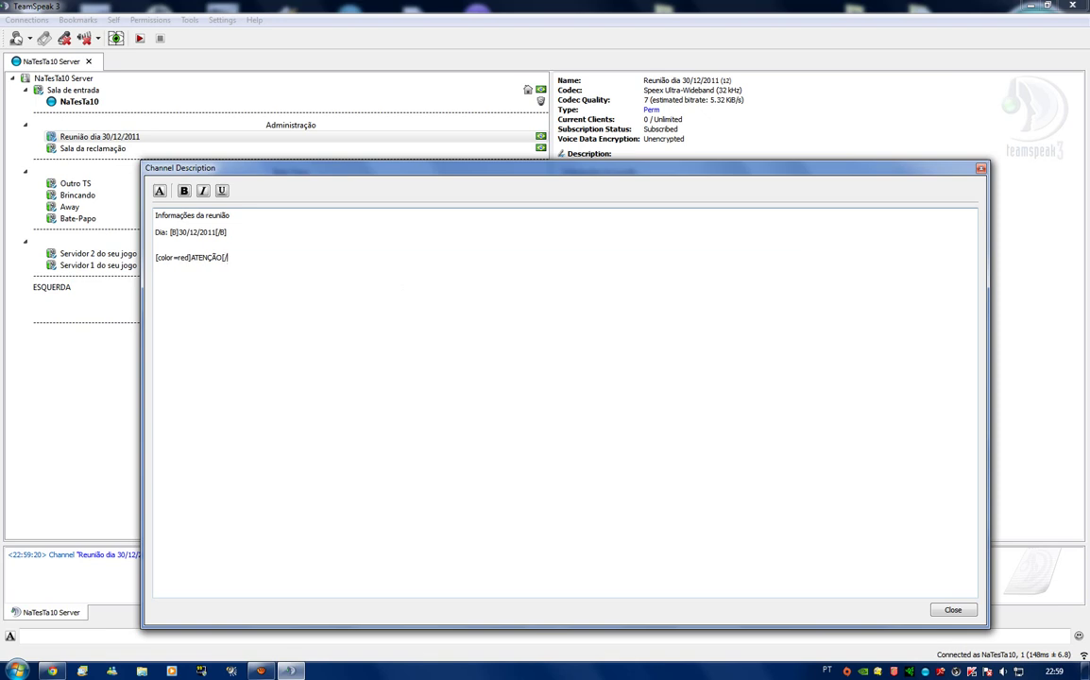
type("color")
key("Escape")
key("Return")
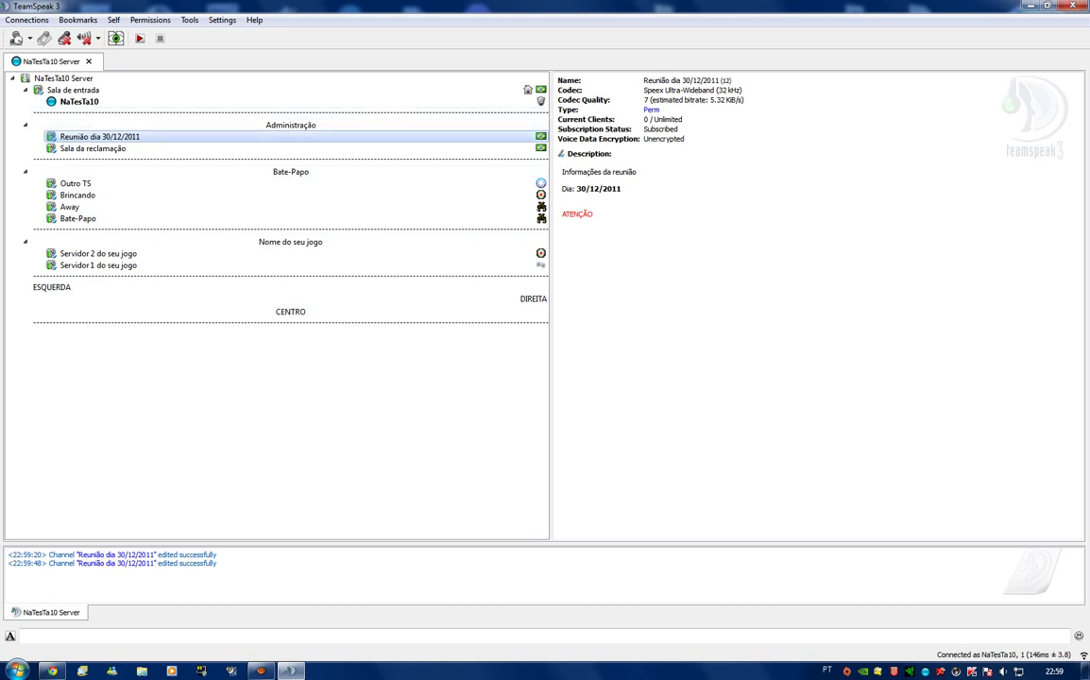
- Enlarge ATENÇÃO in the Reunião dia 30/12/2011 description by enclosing its coloured text in [size=50] and [/size], and save the channel
right_click(278, 137)
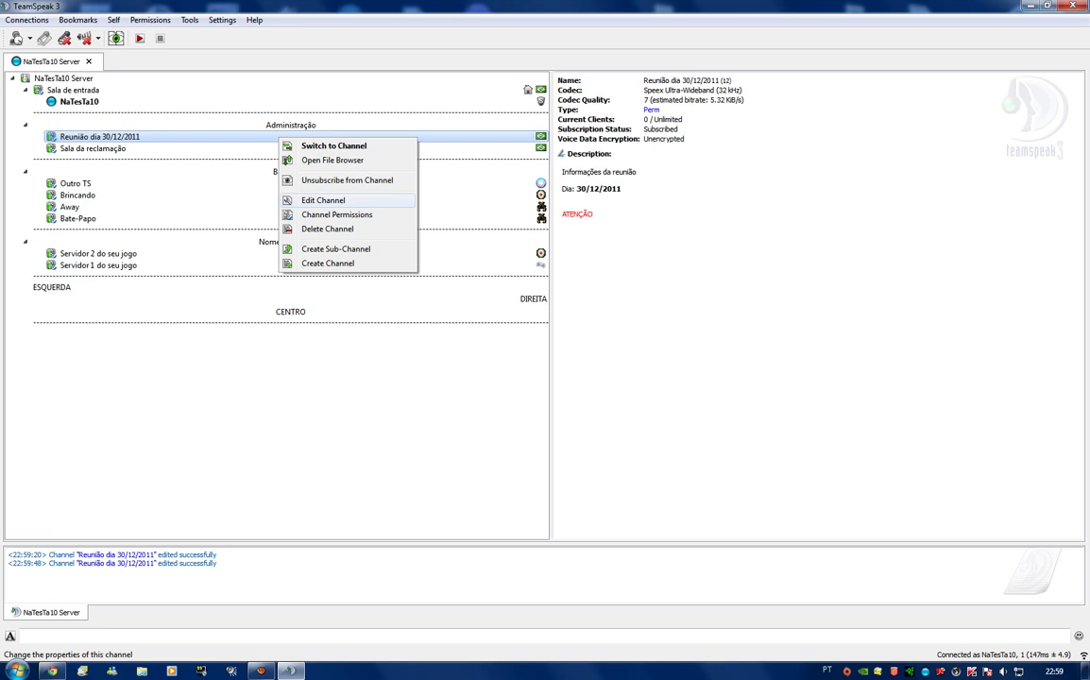
left_click(323, 200)
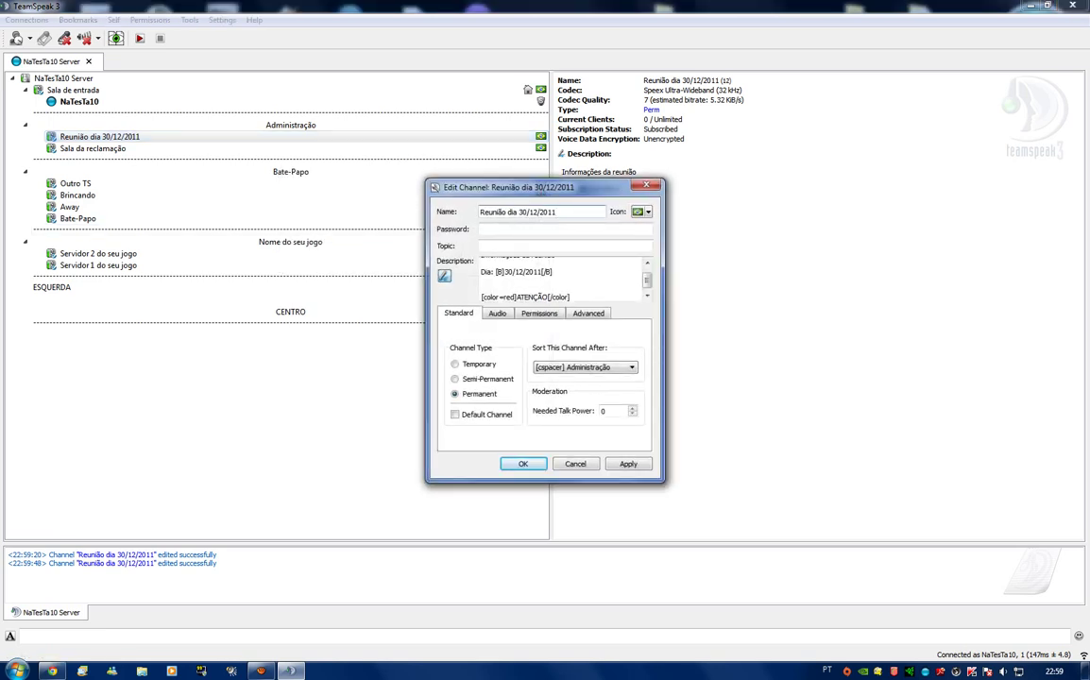
left_click(444, 275)
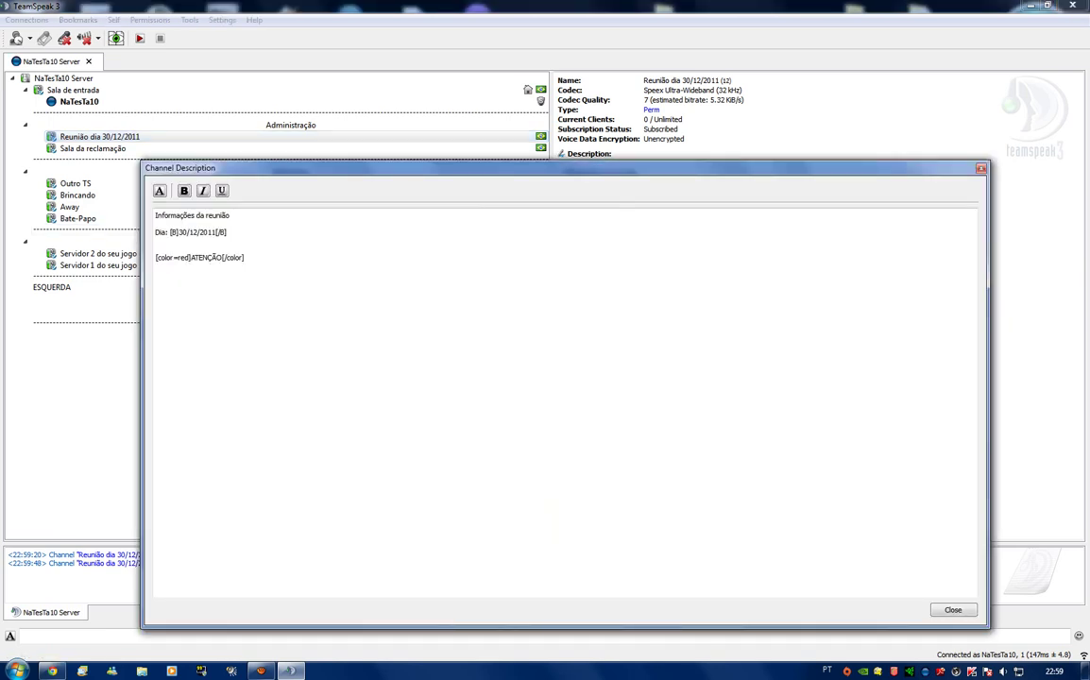
left_click(156, 257)
type("[")
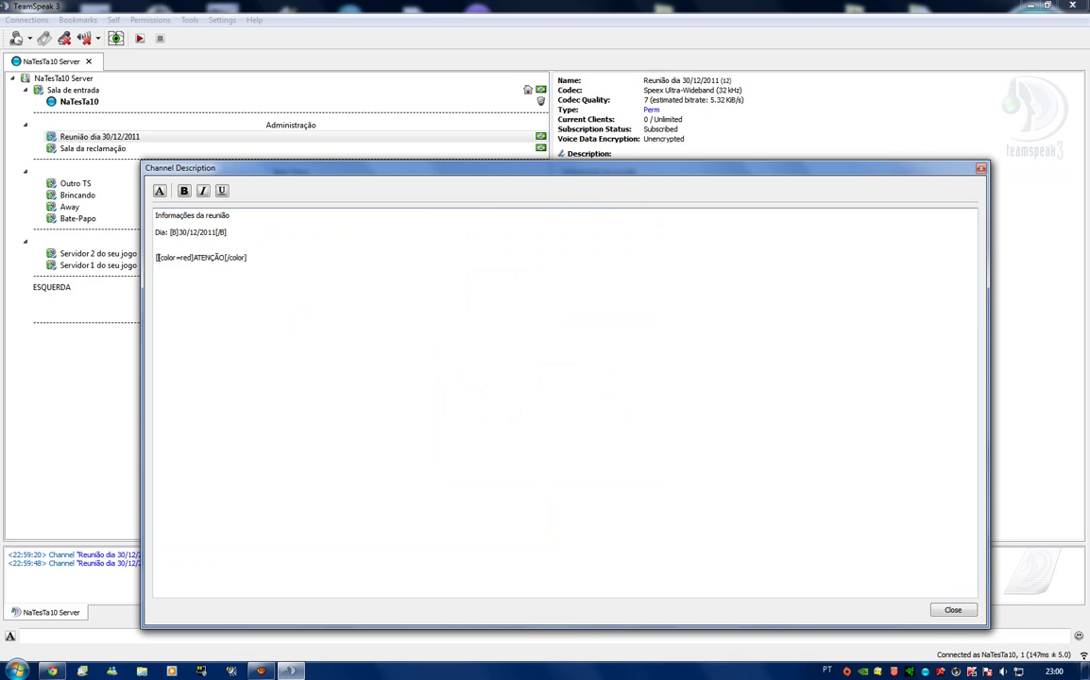
type("size=50")
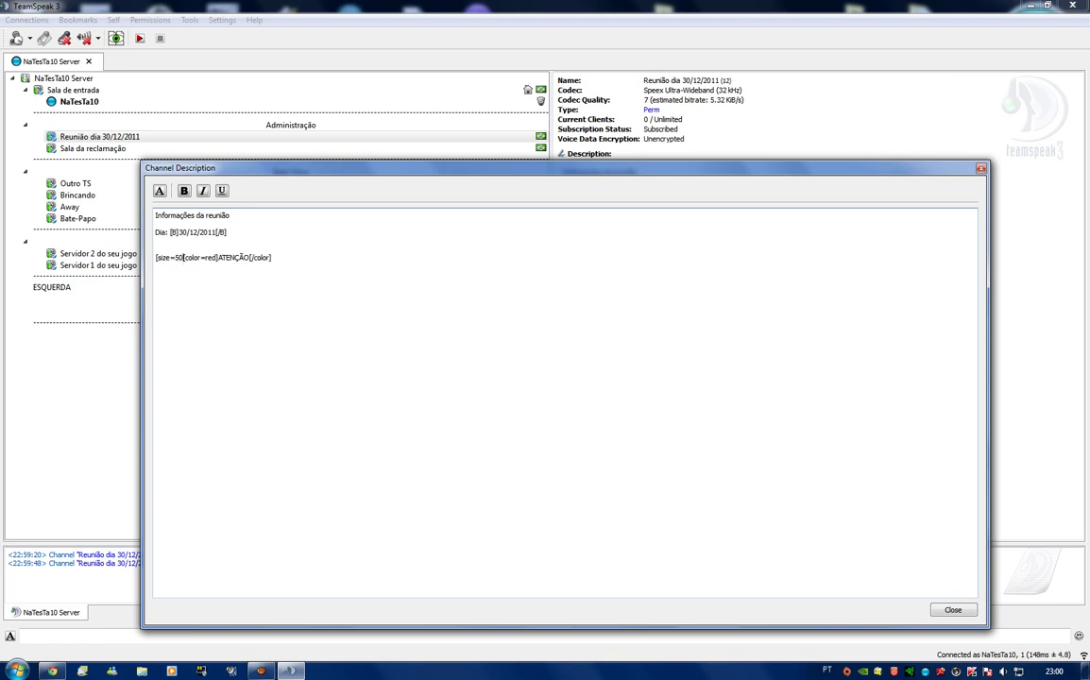
type("][size]/]")
left_click(980, 168)
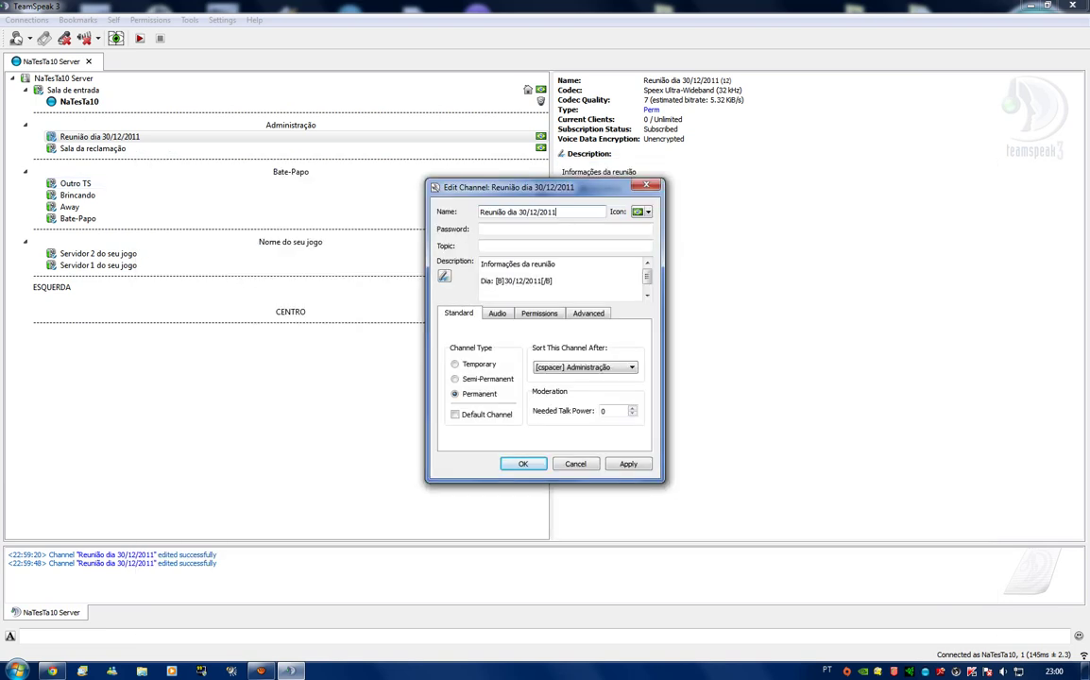
left_click(524, 463)
left_click_drag(635, 220, 562, 221)
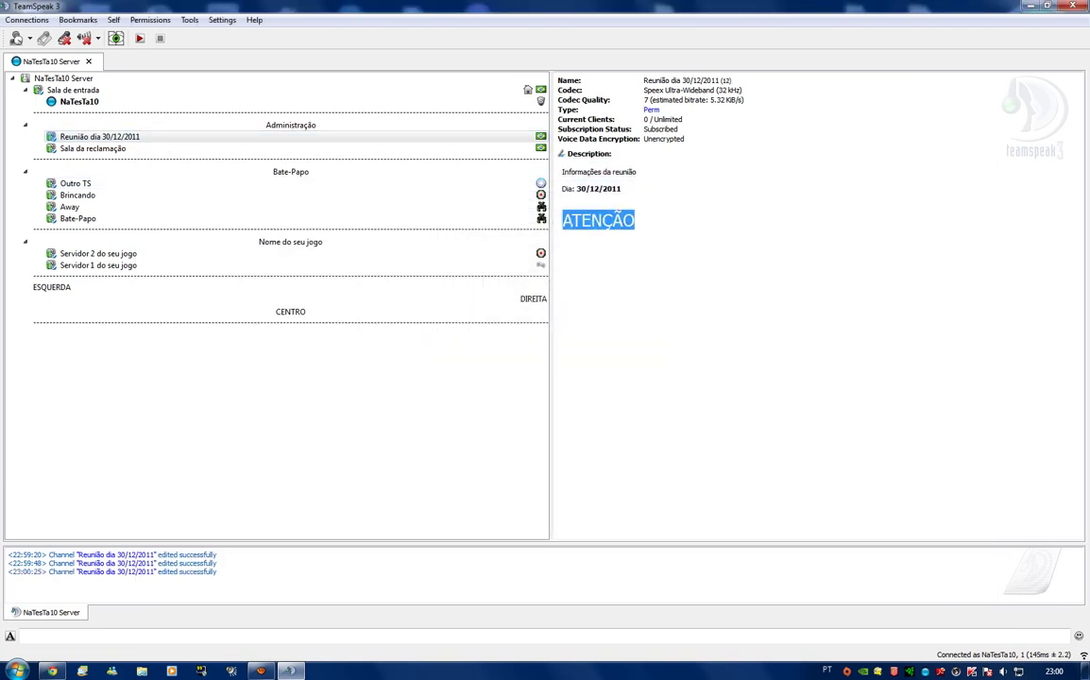
left_click(562, 220)
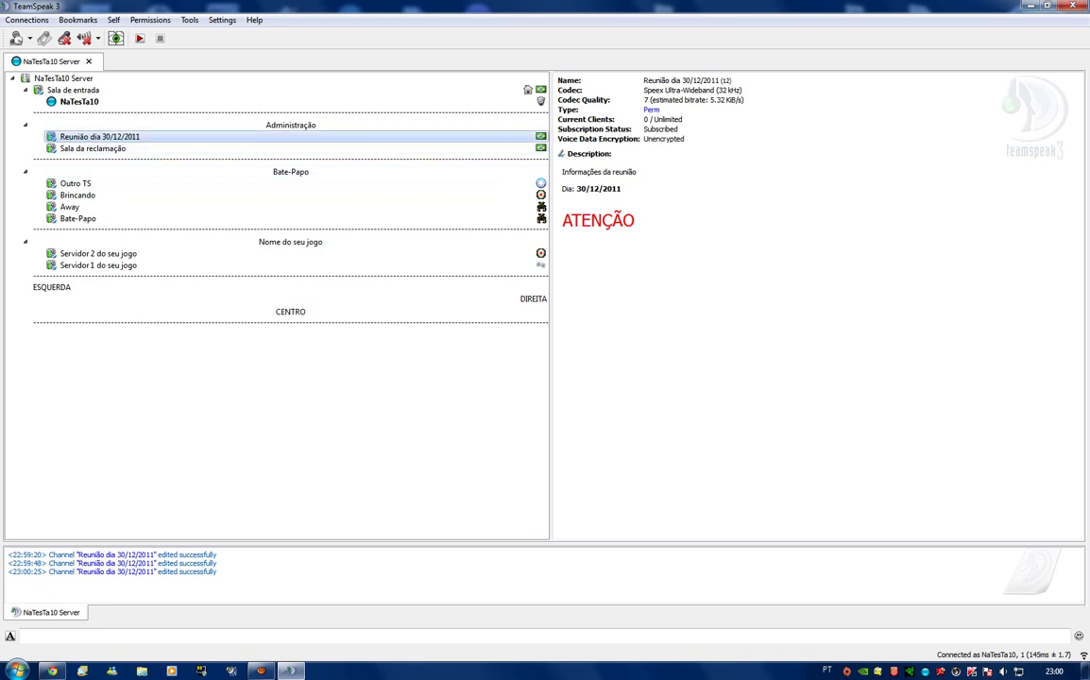
- Add a bold line reading TEXTO below ATENÇÃO in the Reunião dia 30/12/2011 channel description
right_click(132, 136)
left_click(189, 201)
left_click(446, 276)
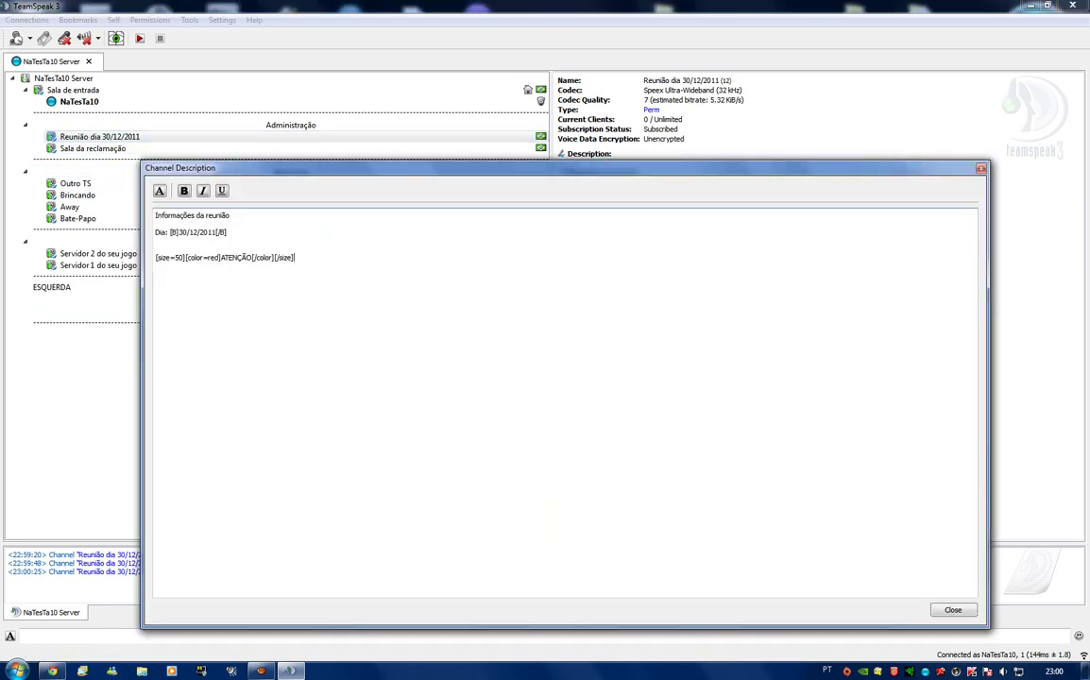
left_click(156, 274)
type("TEXTO")
key("shift+Home")
left_click(183, 190)
key("End")
- Add an italic line reading TEXTO below the bold line in the channel description
key("Return")
type("TEXTO")
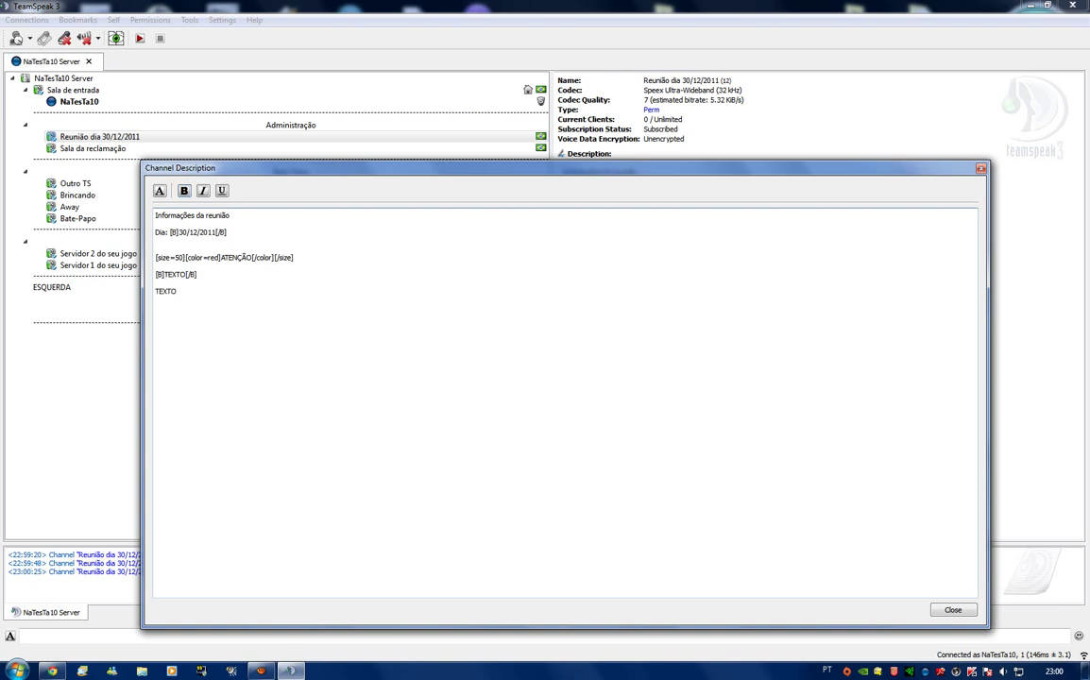
key("shift+Home")
key("ctrl+i")
- Add an underlined line reading TEXTO below the italic one and save the channel changes
type("TEXTO")
key("shift+Home")
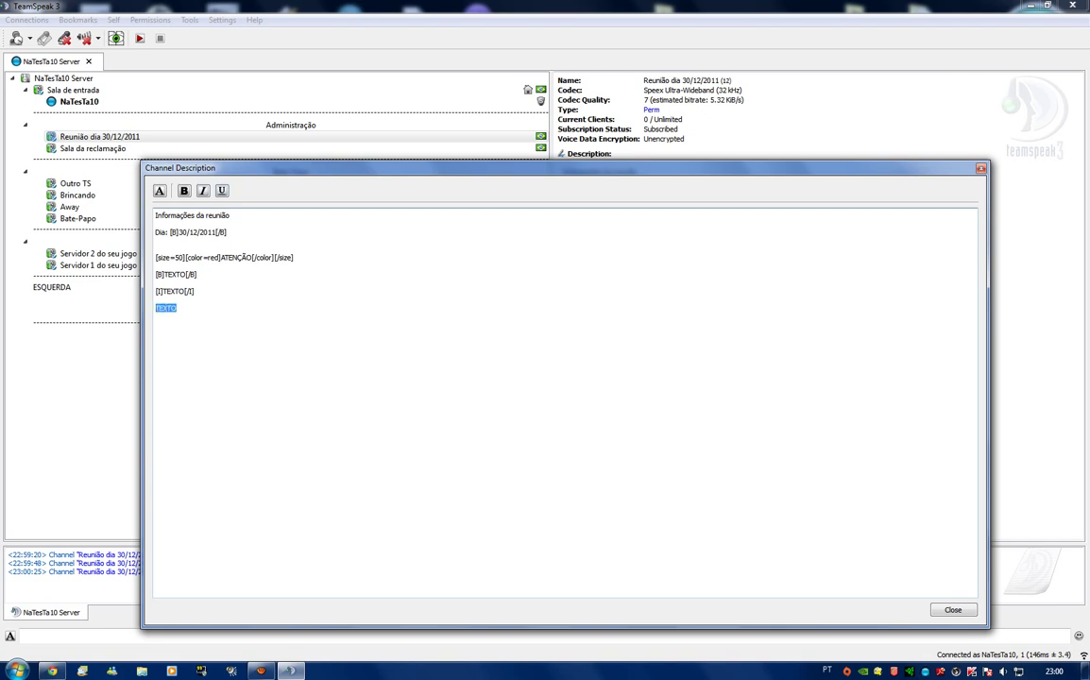
key("ctrl+u")
key("Escape")
key("Return")
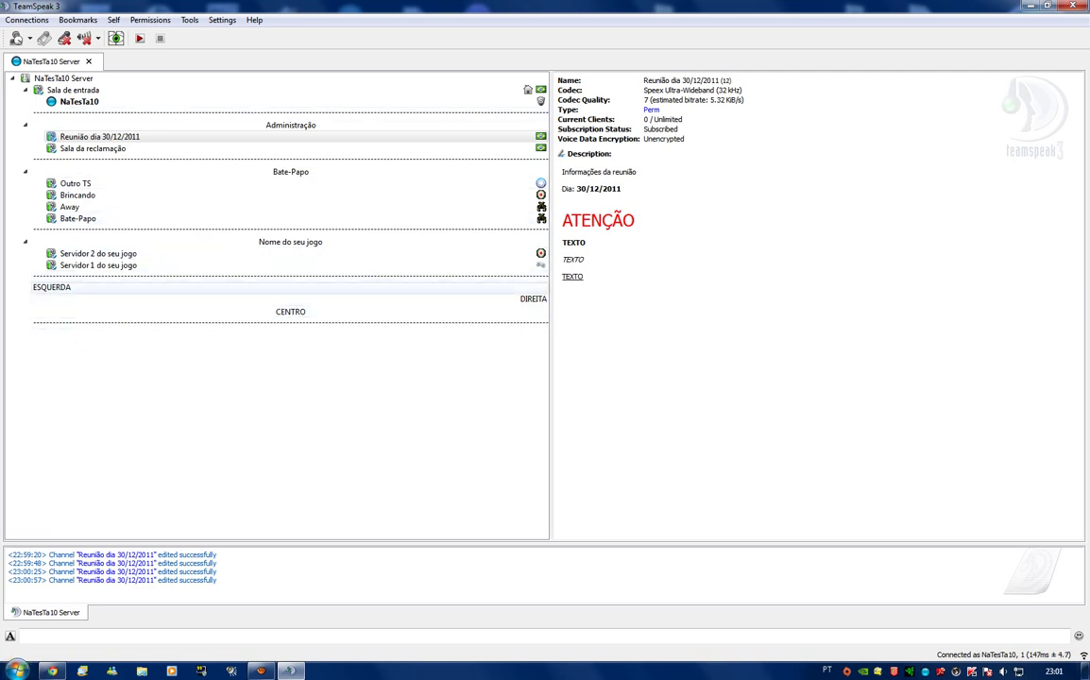
- Join the dashed spacer channel below CENTRO and move it to the start of the server's channel list, above Sala de entrada
left_click(290, 287)
left_click(290, 299)
left_click_drag(290, 322, 290, 78)
double_click(290, 323)
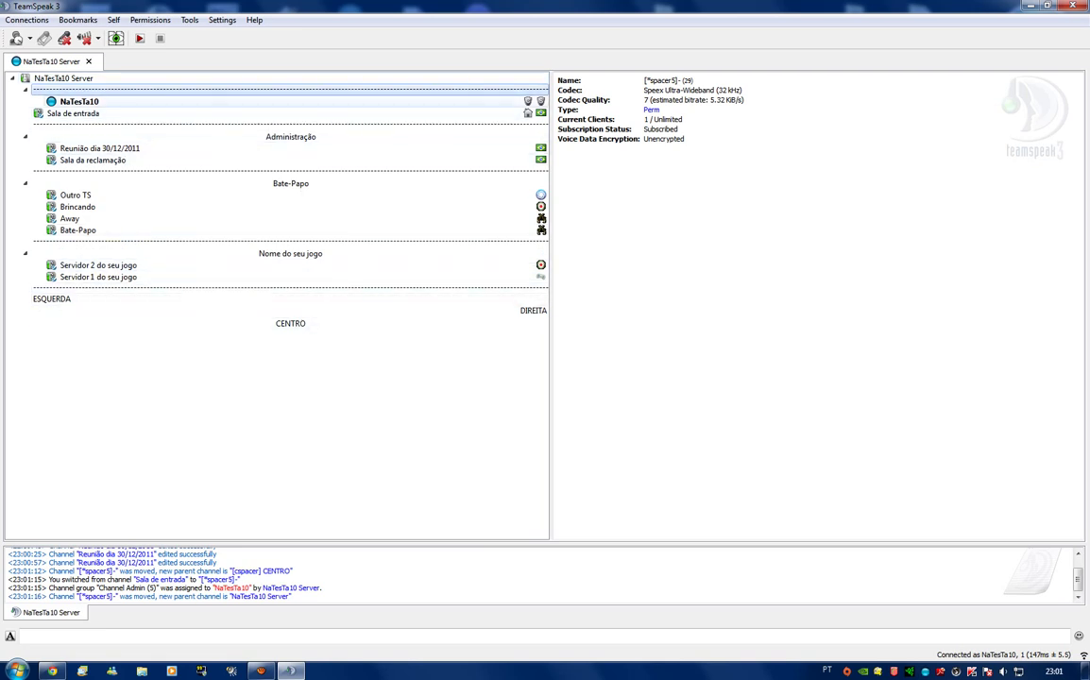
- Move the dashed spacer channel above Sala de entrada into the dashed spacer just above Bate-Papo
right_click(169, 91)
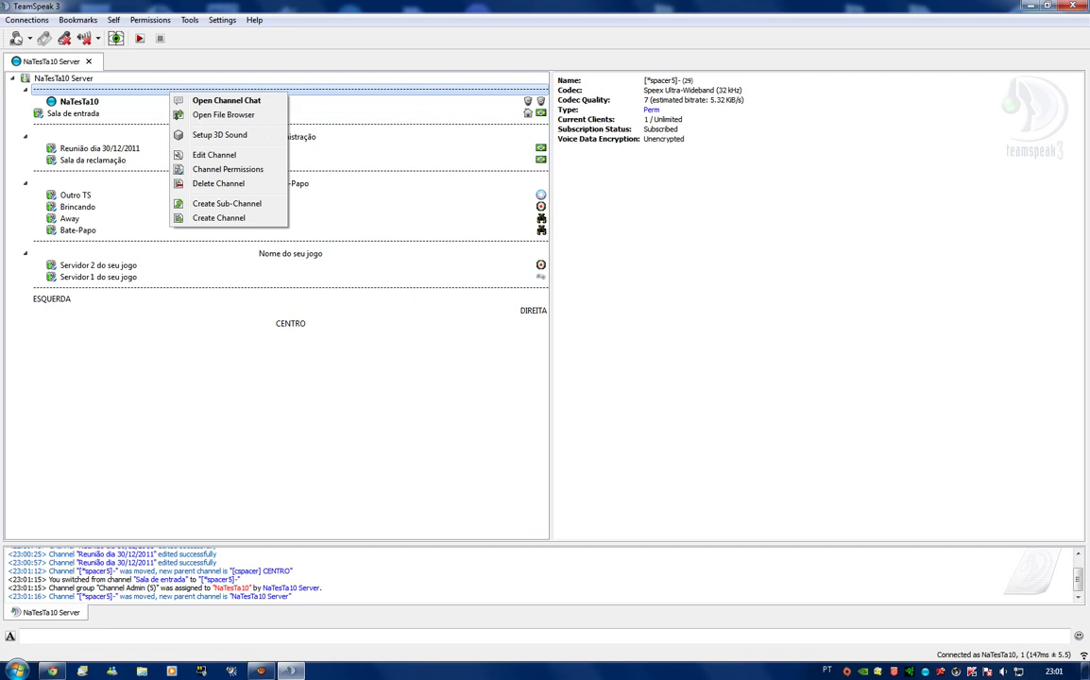
left_click_drag(291, 89, 289, 171)
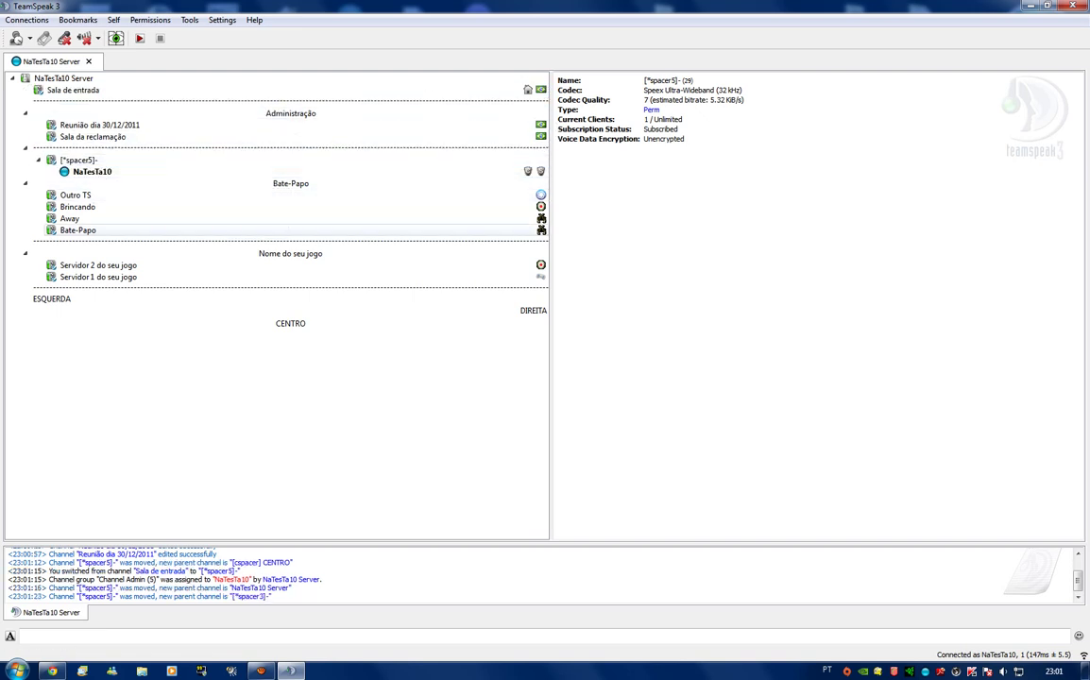
- Switch to Sala de entrada and move the [*spacer5]- channel to the start of the server's channel list, above Sala de entrada
left_click_drag(289, 230, 289, 234)
double_click(289, 89)
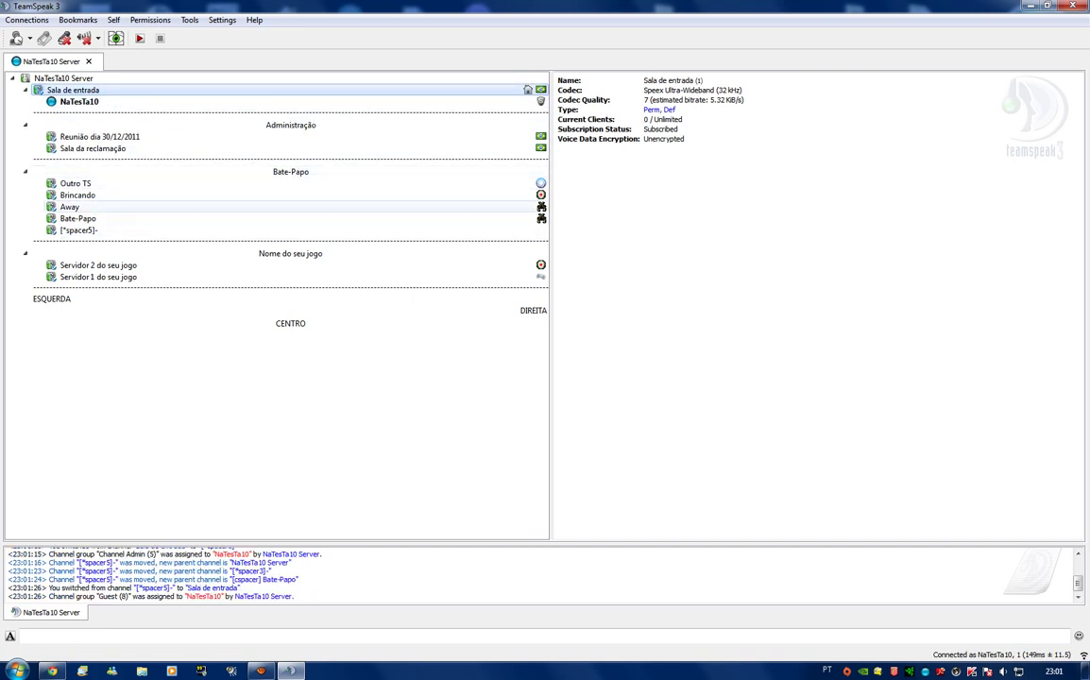
left_click_drag(78, 229, 78, 78)
left_click_drag(79, 229, 64, 79)
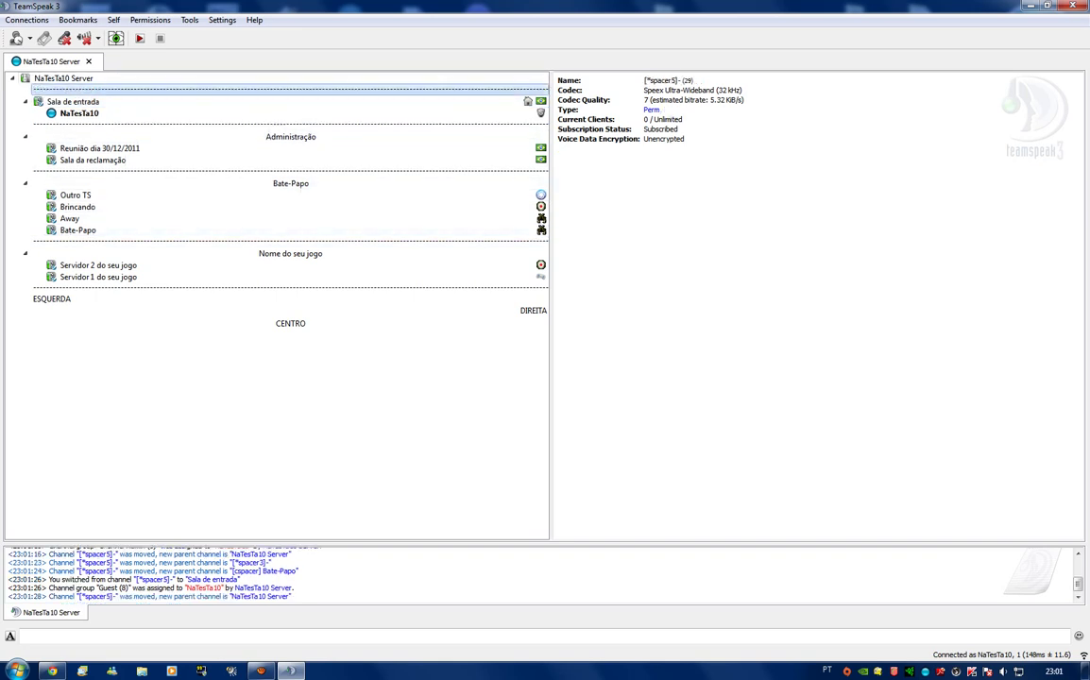
- Move Outro TS to the start of the server's list and back under Bate-Papo, and return the dashed spacer above Sala de entrada
left_click_drag(80, 195, 84, 359)
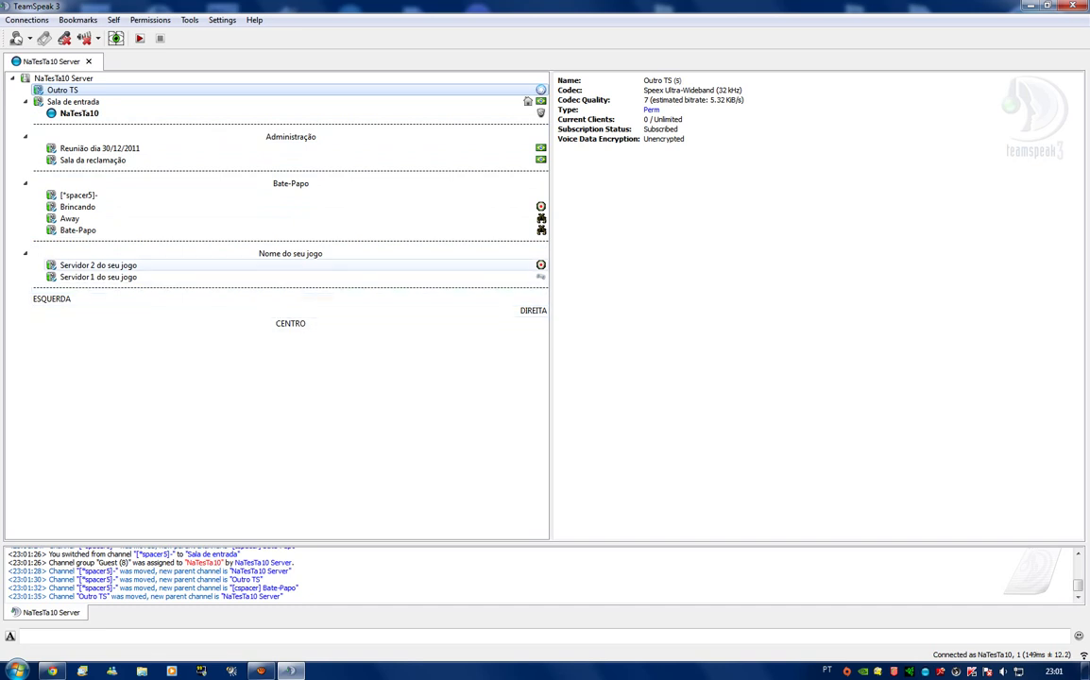
left_click_drag(62, 89, 76, 186)
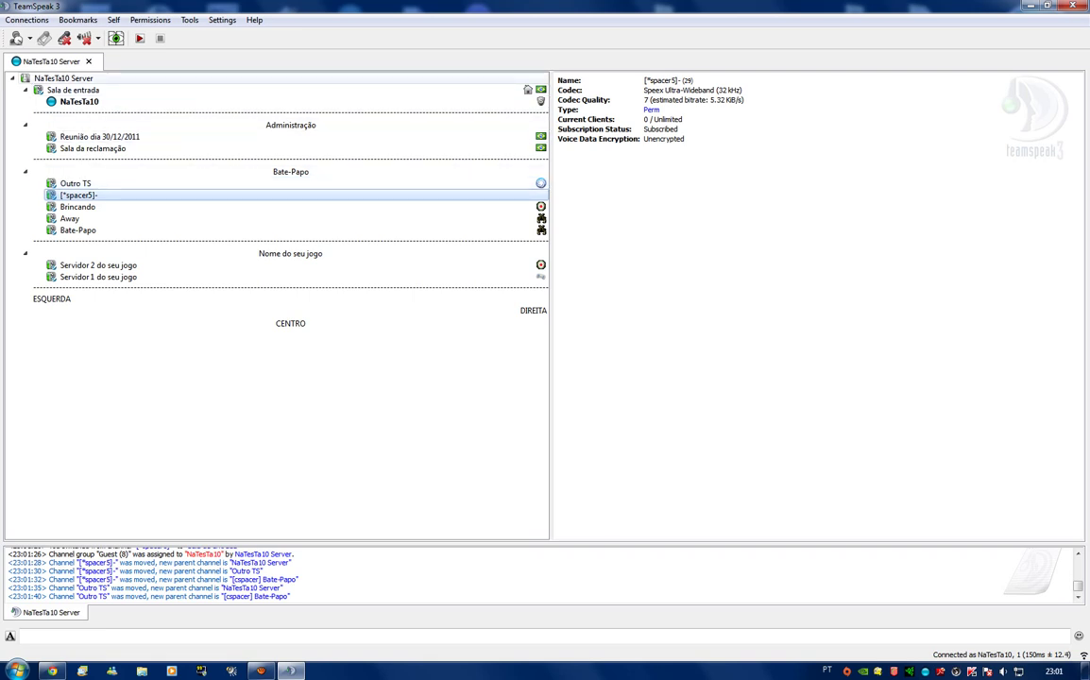
left_click_drag(76, 194, 63, 83)
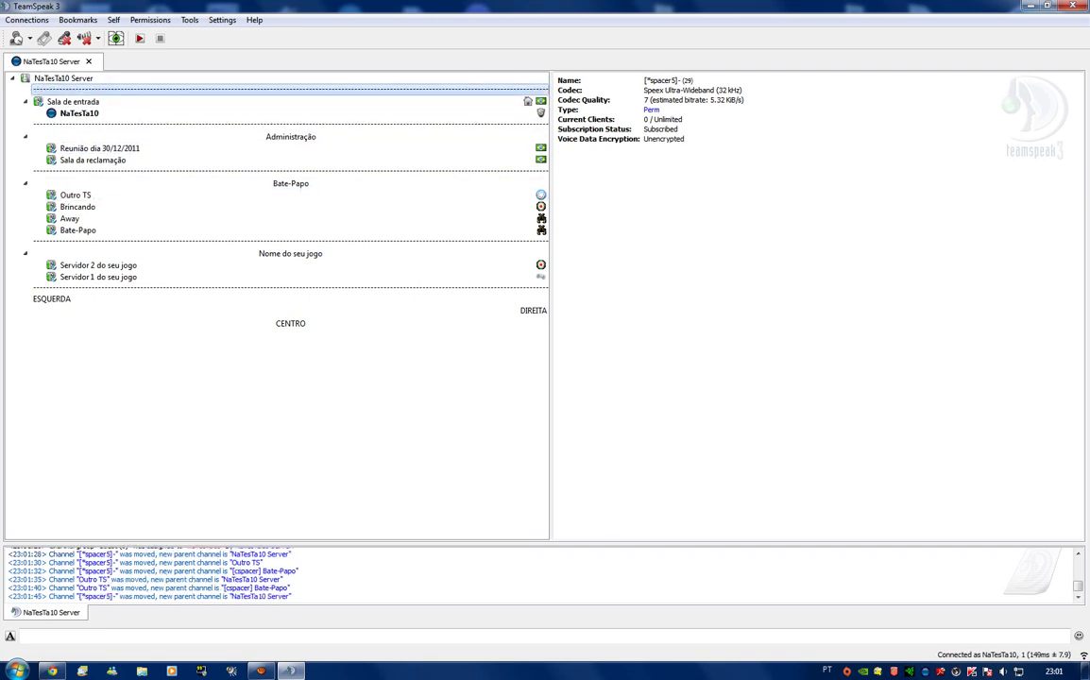
- Edit the [*spacer5]- channel so that it is sorted after [cspacer] CENTRO, and save the change
right_click(87, 91)
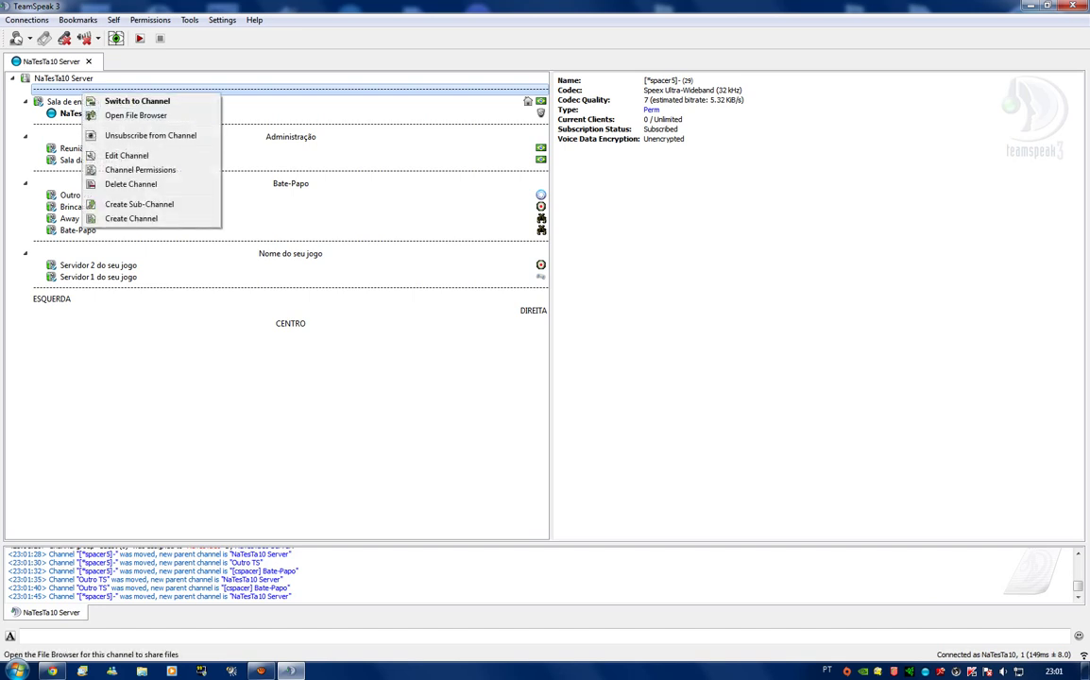
left_click(122, 153)
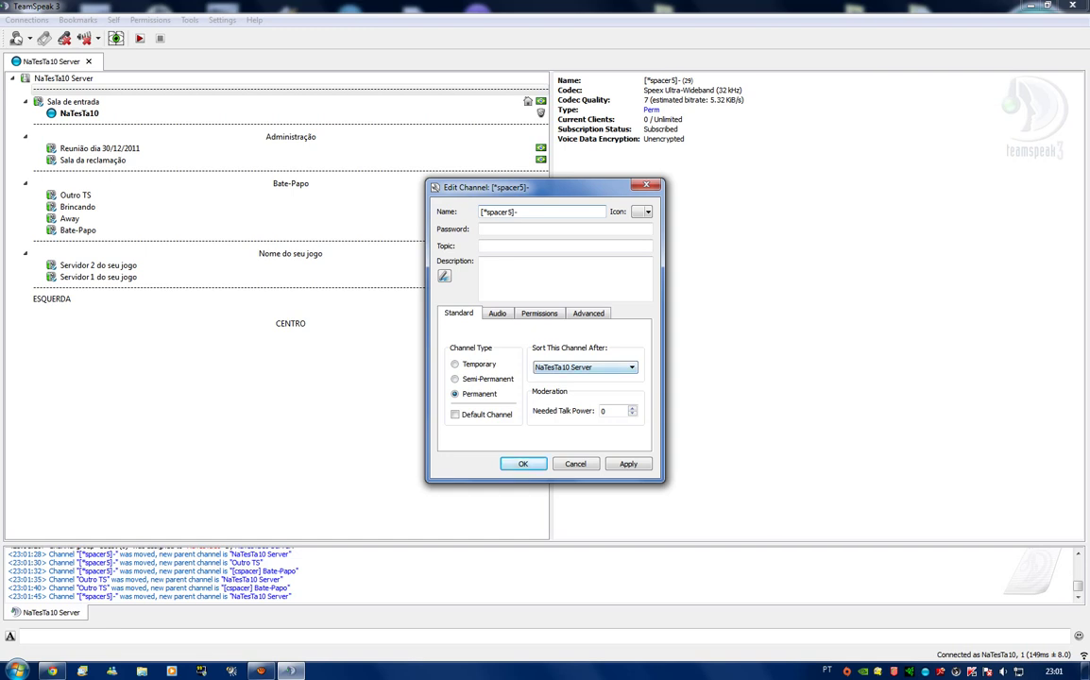
left_click(586, 368)
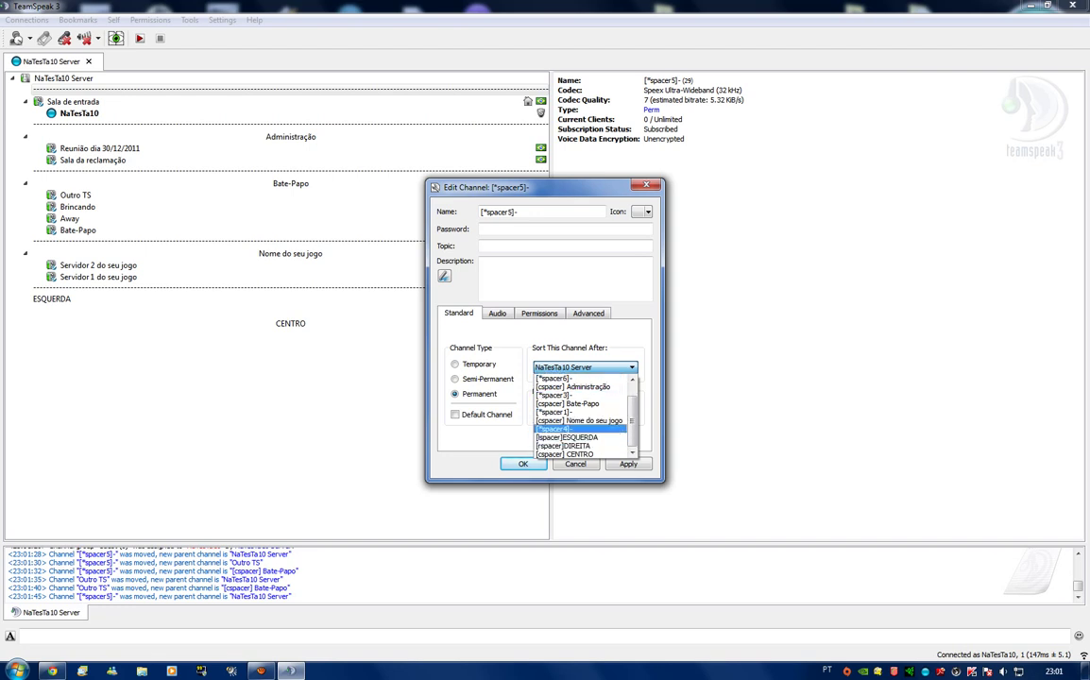
left_click(565, 454)
left_click(523, 464)
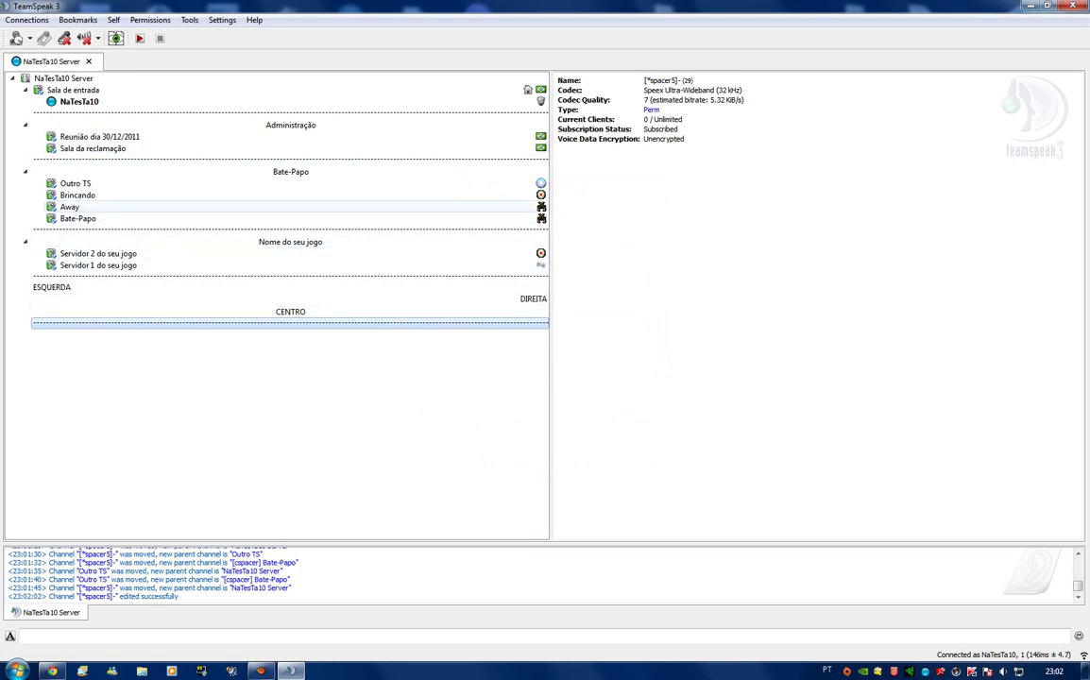
- Edit the Away channel so that it is sorted directly after [cspacer] Bate-Papo, and save the change
left_click(70, 207)
right_click(114, 208)
left_click(165, 268)
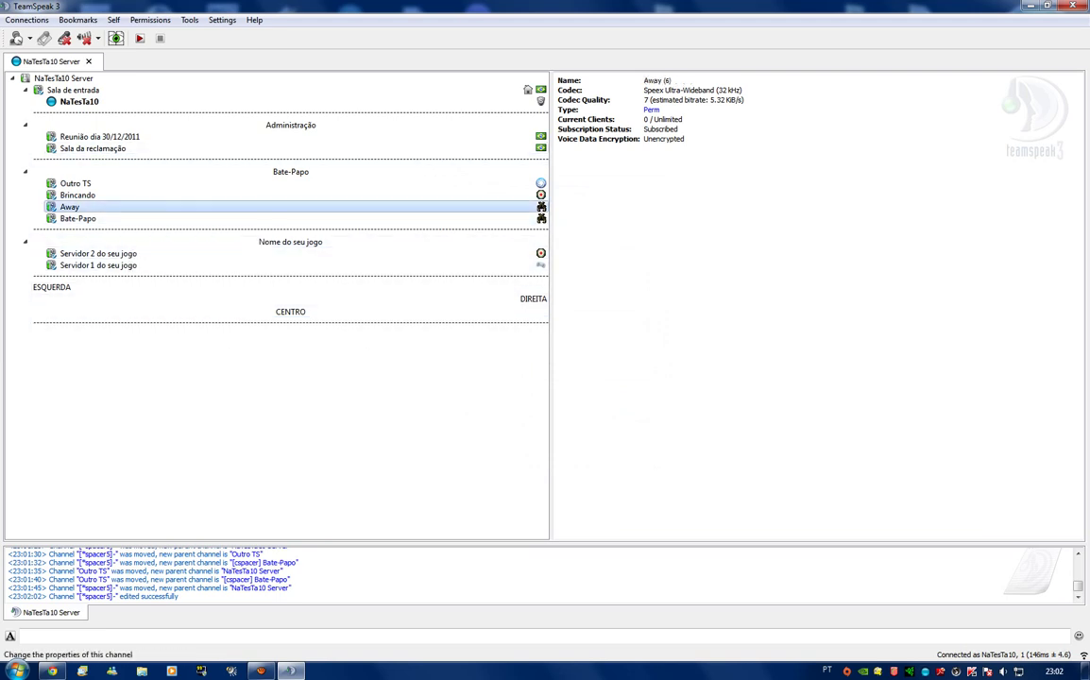
left_click(585, 368)
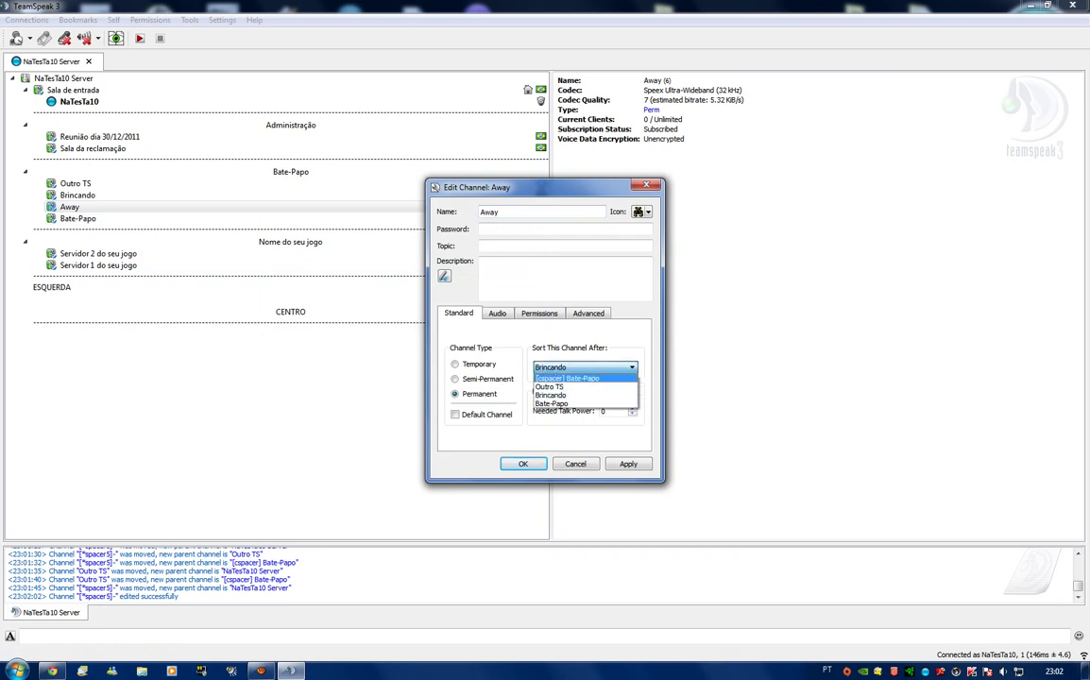
left_click(566, 378)
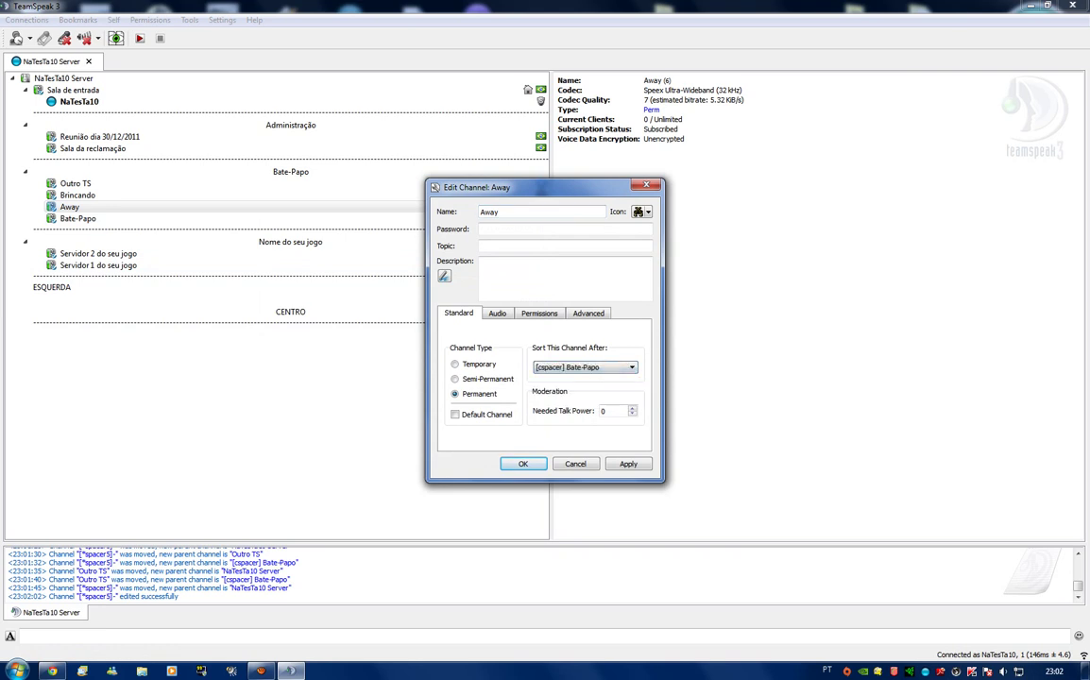
left_click(523, 464)
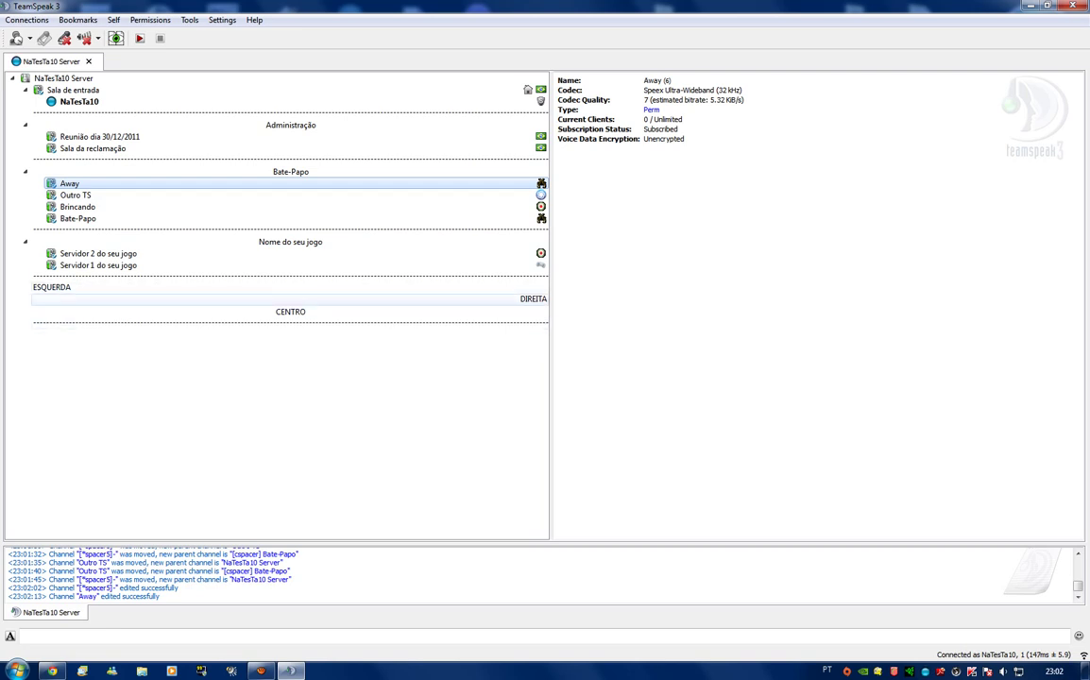
- Try to create a left-aligned spacer channel named [lspacer]ESQUERDA
left_click(51, 287)
right_click(97, 403)
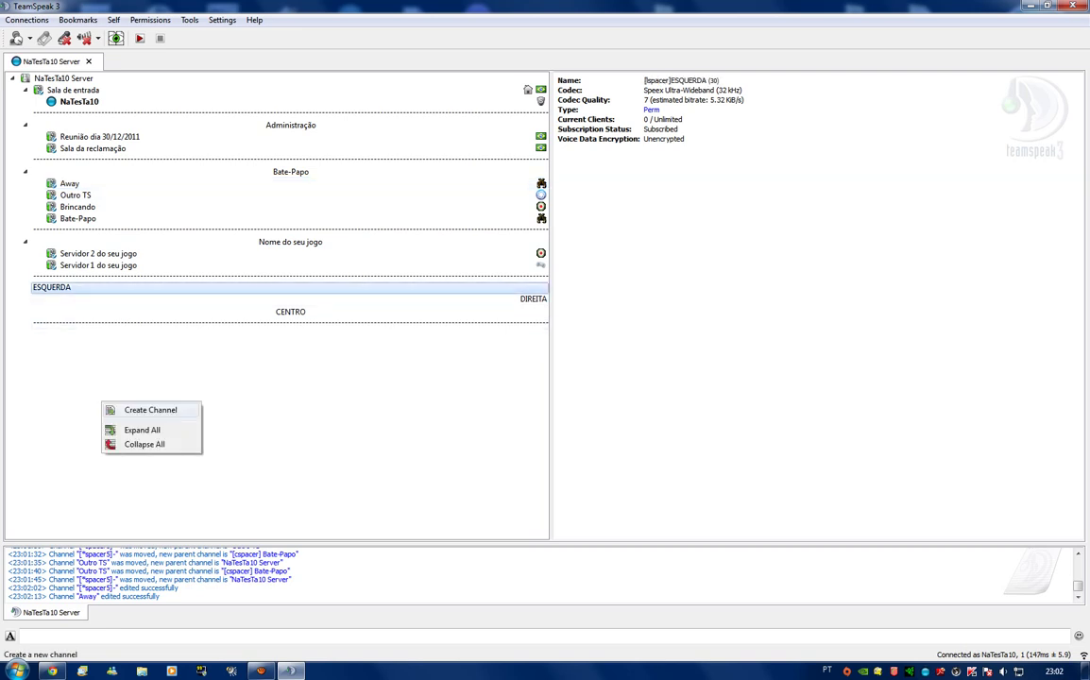
left_click(133, 411)
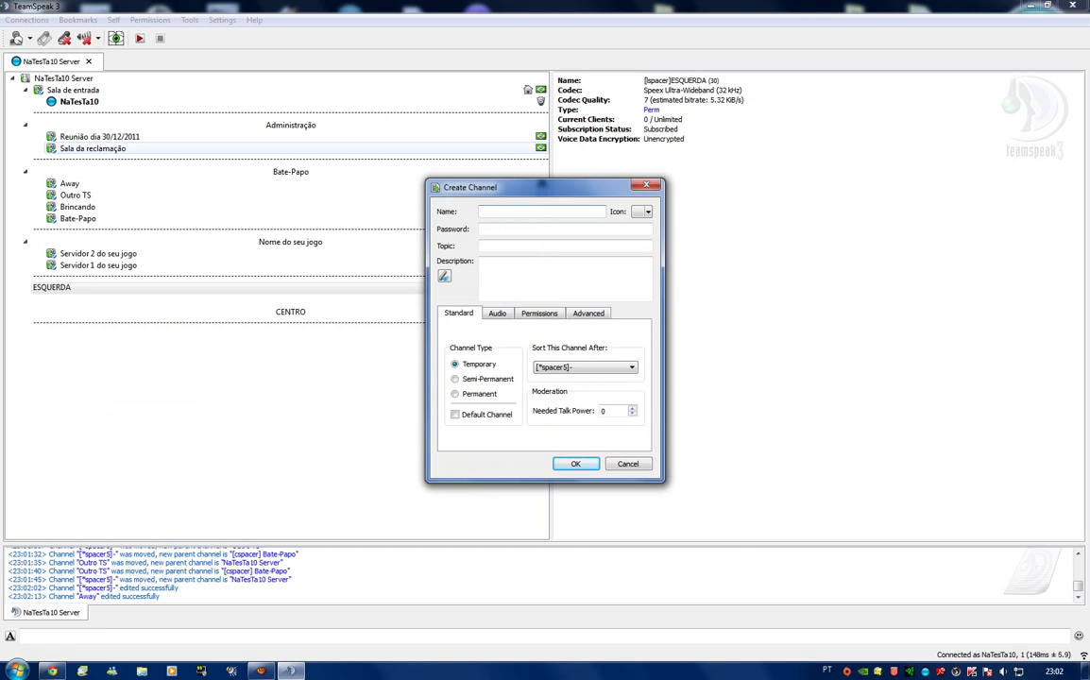
type("[")
type("]")
type("spacer")
type("]")
type("ESQ")
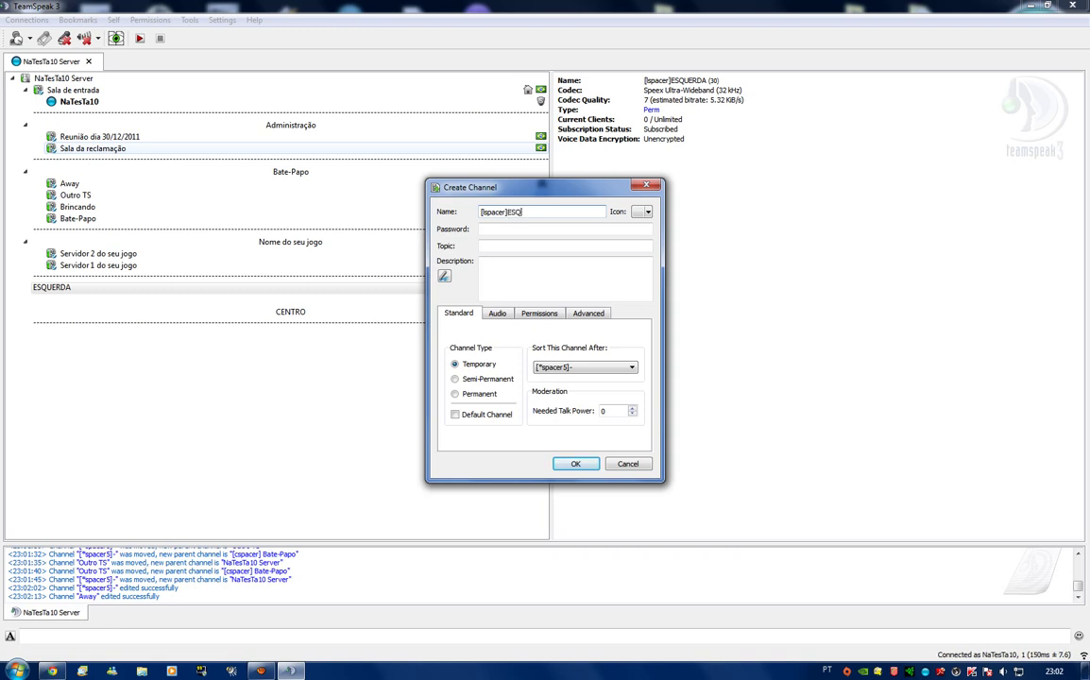
type("UERDA")
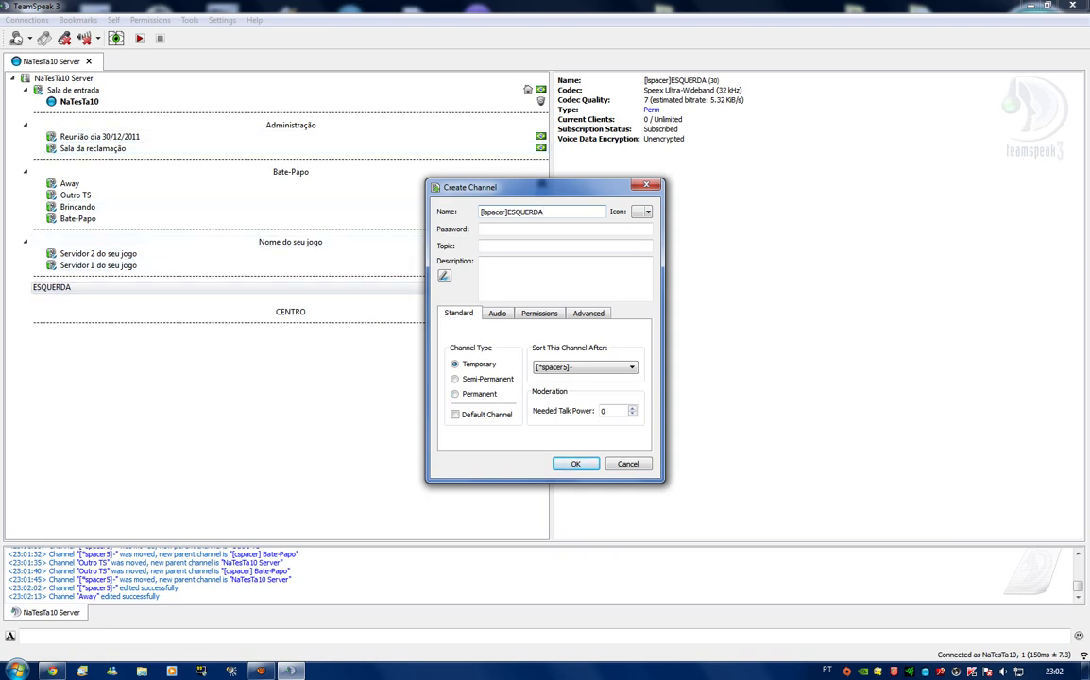
key("Return")
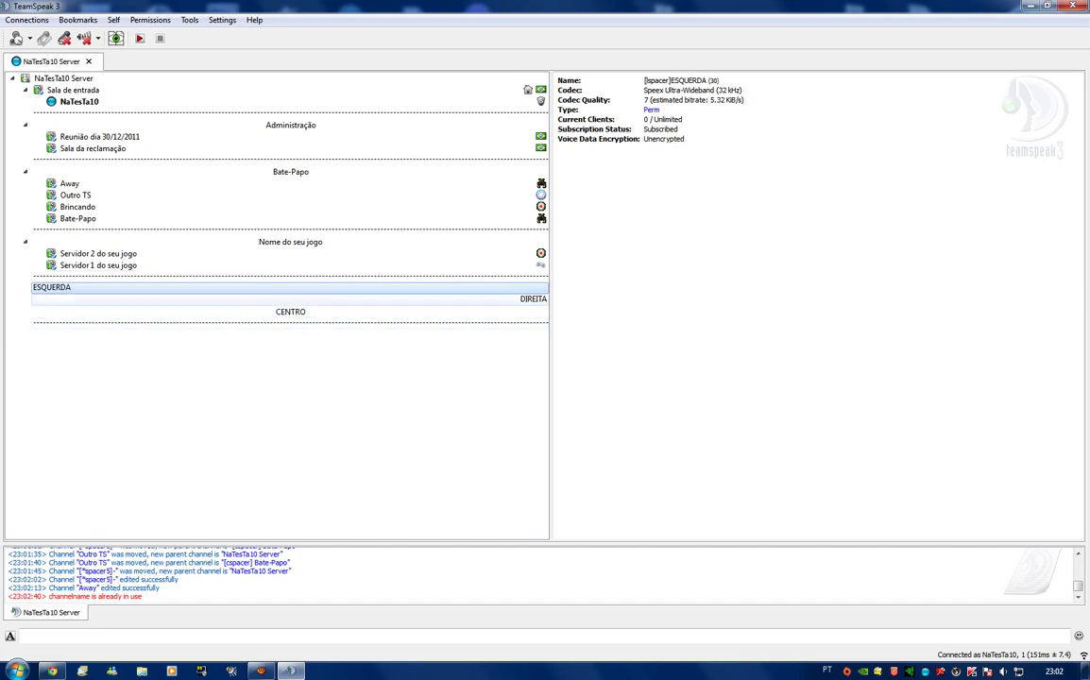
- Create a permanent left-aligned spacer channel named [lspacer]ESQUERDA* below the last dashed spacer
right_click(180, 382)
left_click(213, 390)
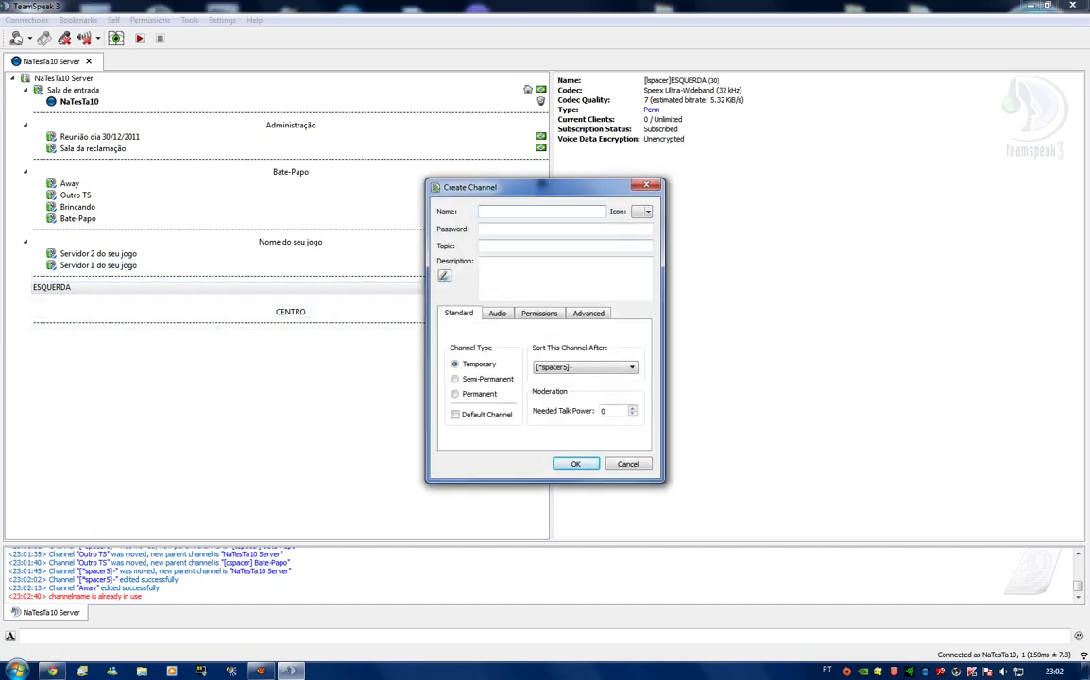
type("[")
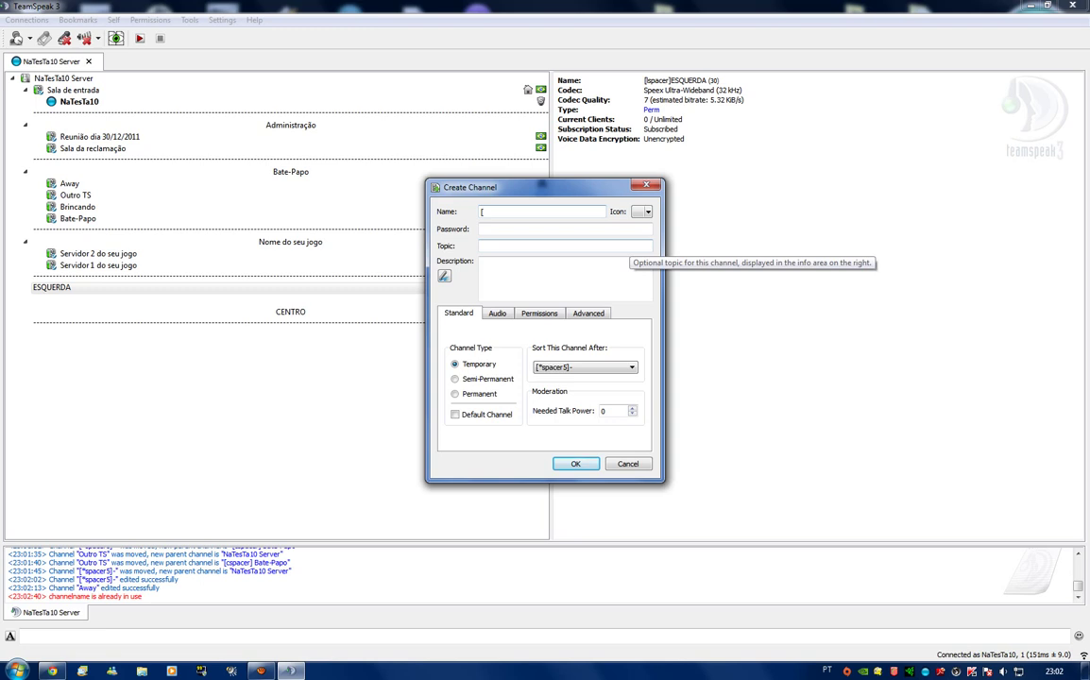
type("lspacer]ESQUERDA*")
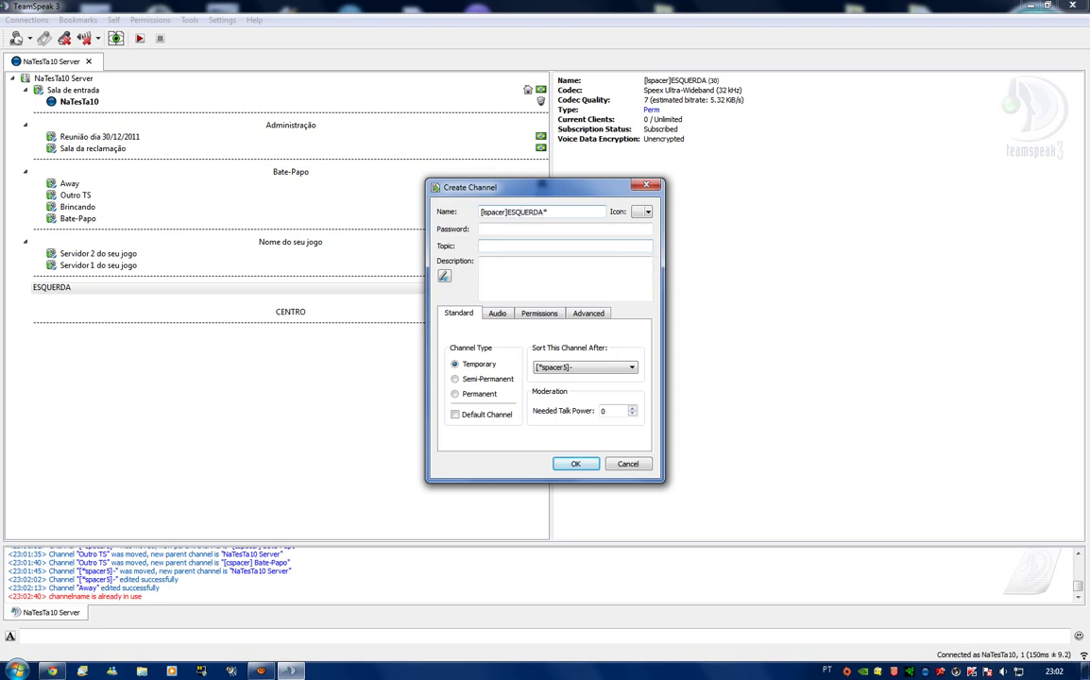
key("Return")
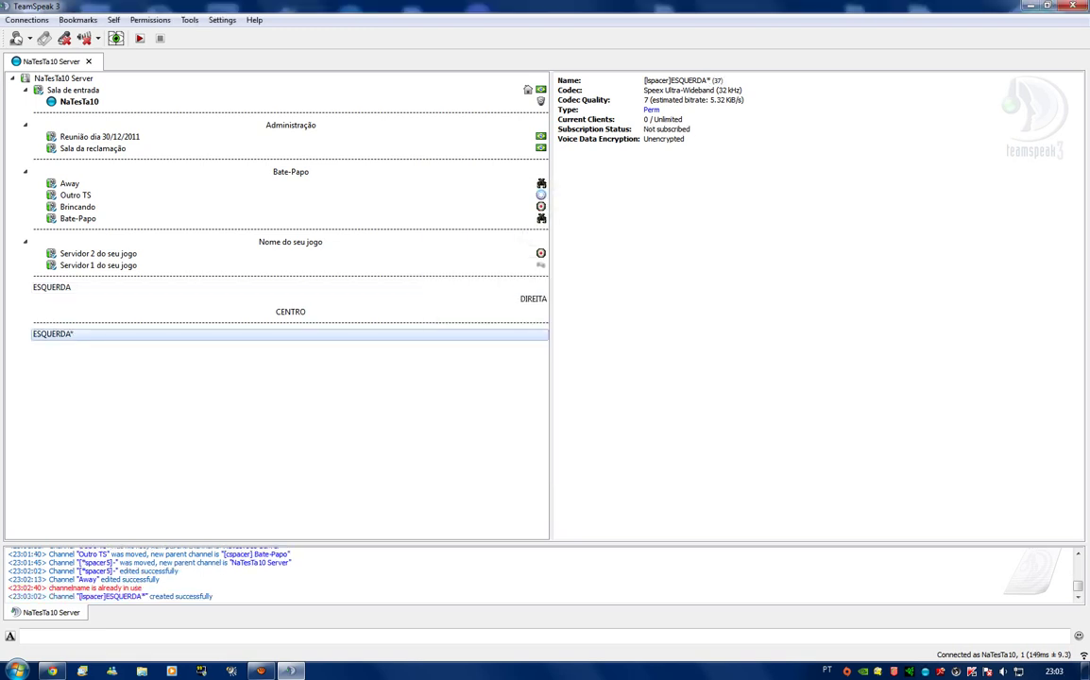
- Create a permanent right-aligned spacer channel named [rspacer]DIREITA* below ESQUERDA*
right_click(106, 394)
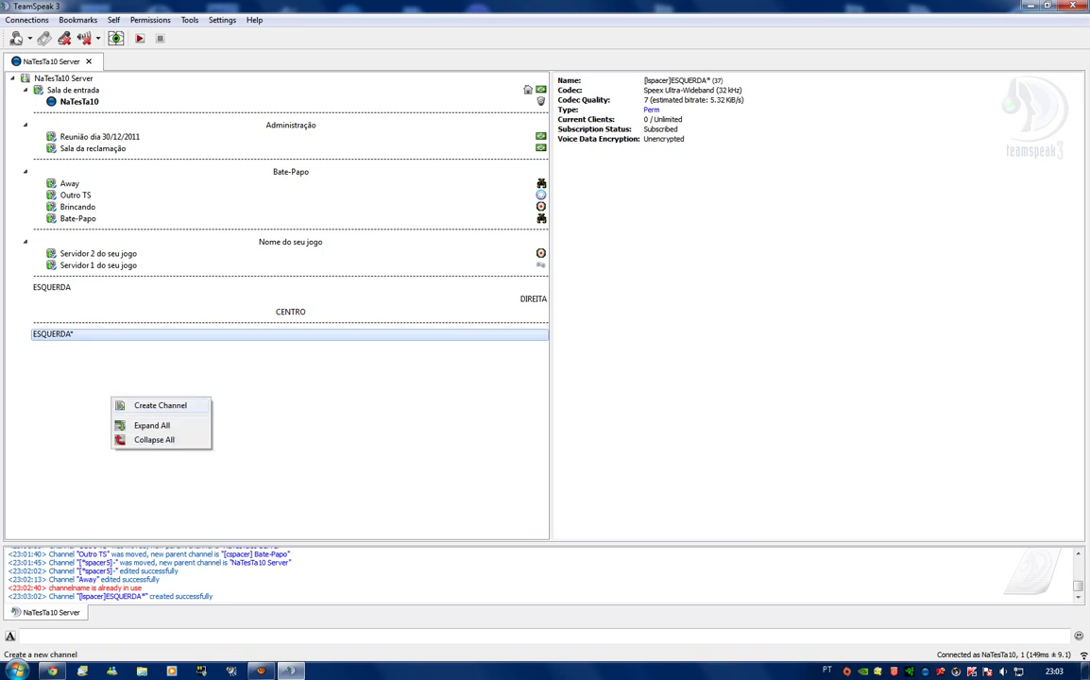
left_click(170, 405)
type("[")
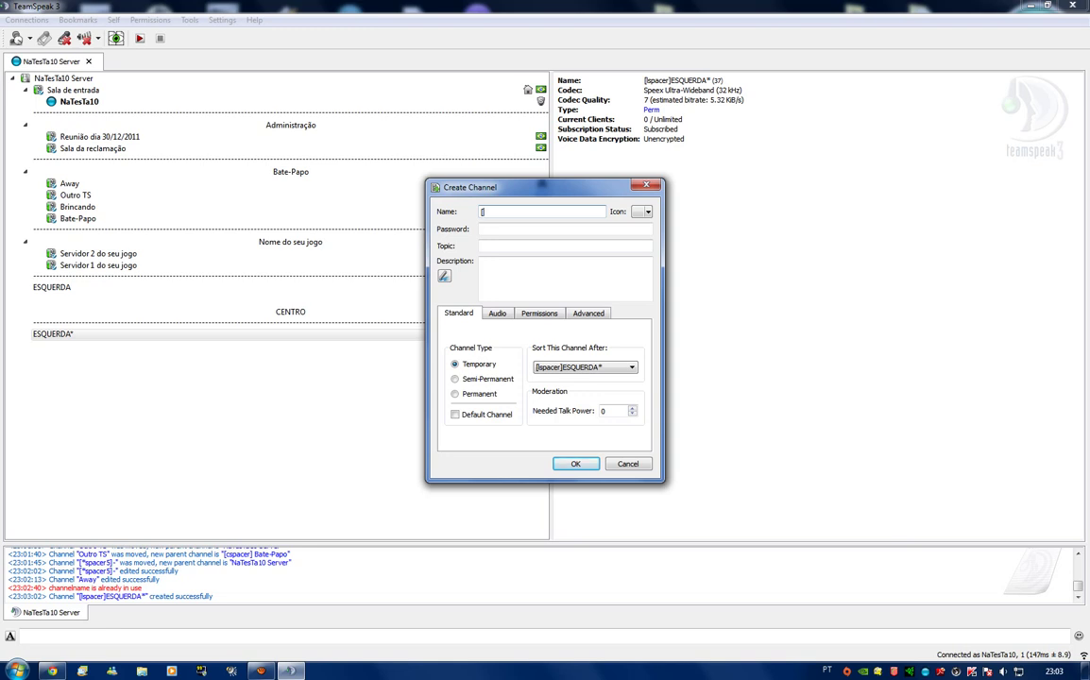
type("r")
type("spacer]")
type("]")
type("DIREIT")
type("A*")
left_click(456, 394)
left_click(575, 463)
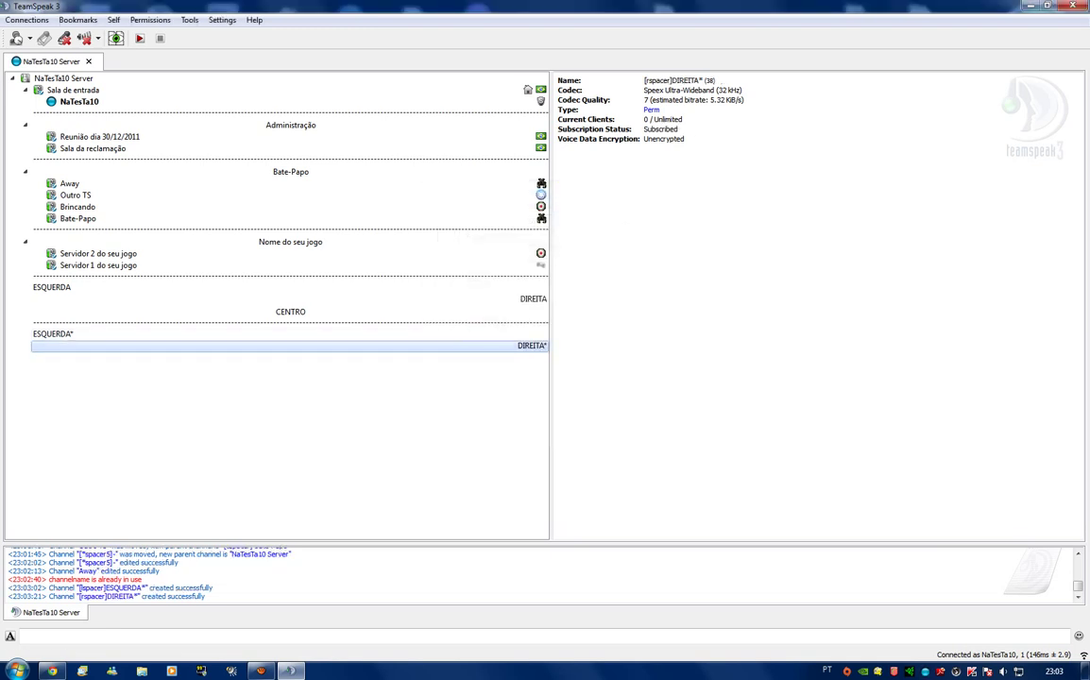
- Create a temporary channel named [cspacer]CENTRALIZADO below DIREITA*
right_click(213, 376)
left_click(253, 382)
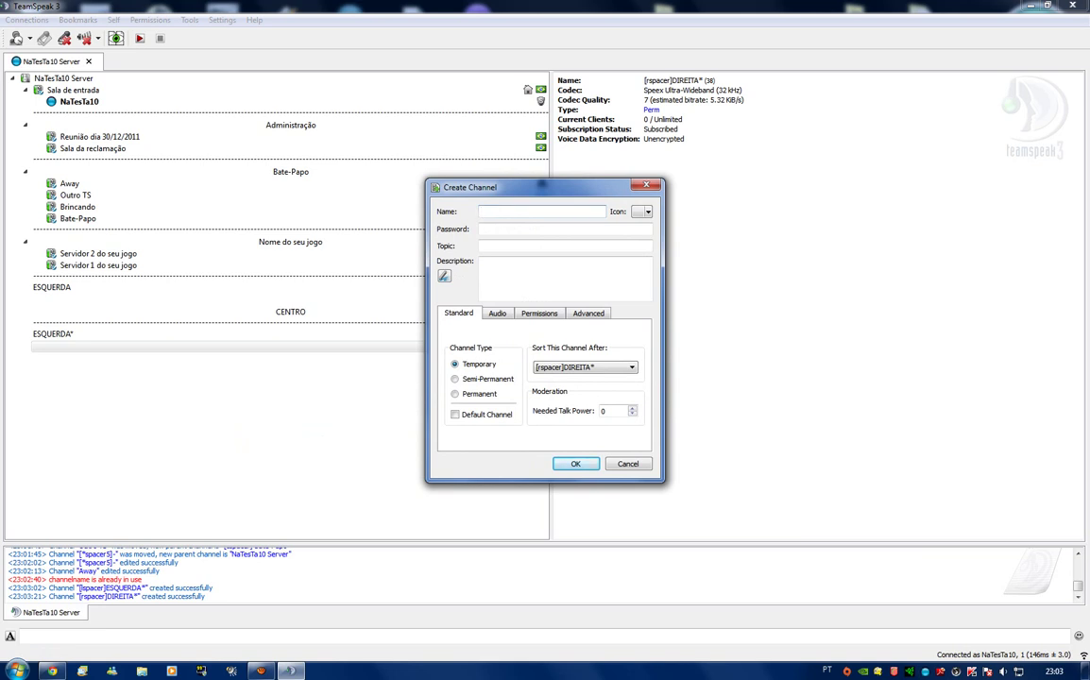
type("[cspacer]CENTO")
key("BackSpace")
key("BackSpace")
key("BackSpace")
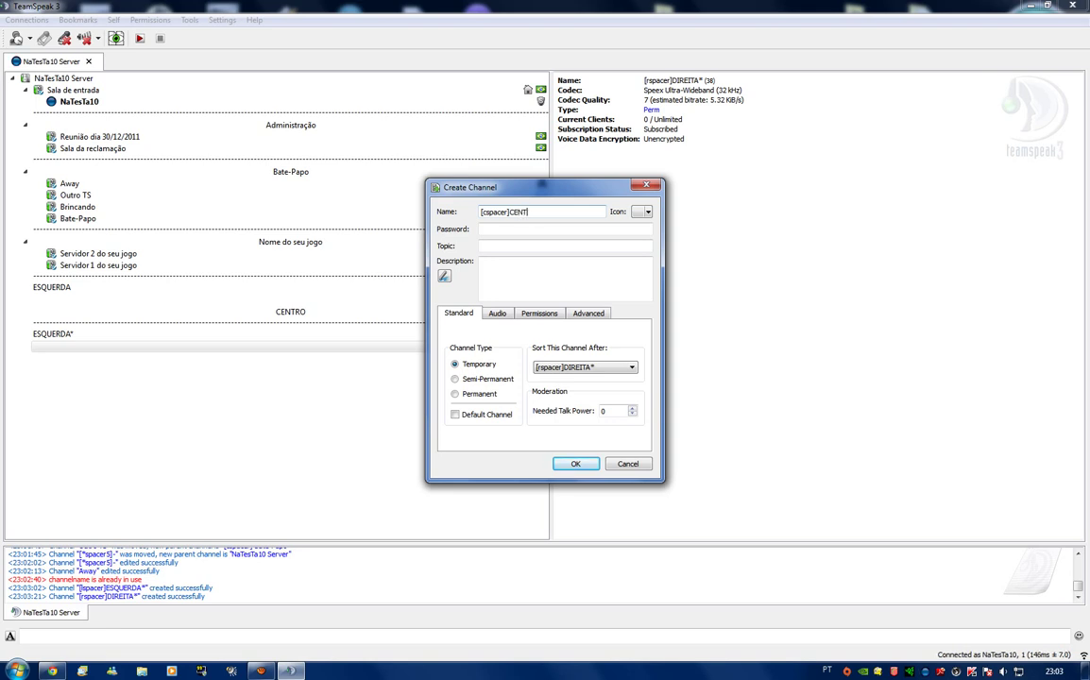
type("NTRO")
key("BackSpace")
key("BackSpace")
key("BackSpace")
key("BackSpace")
type("NTRALIZADO*")
key("BackSpace")
key("Return")
- Change the channel type of [cspacer]CENTRALIZADO to Permanent and save the change
right_click(182, 347)
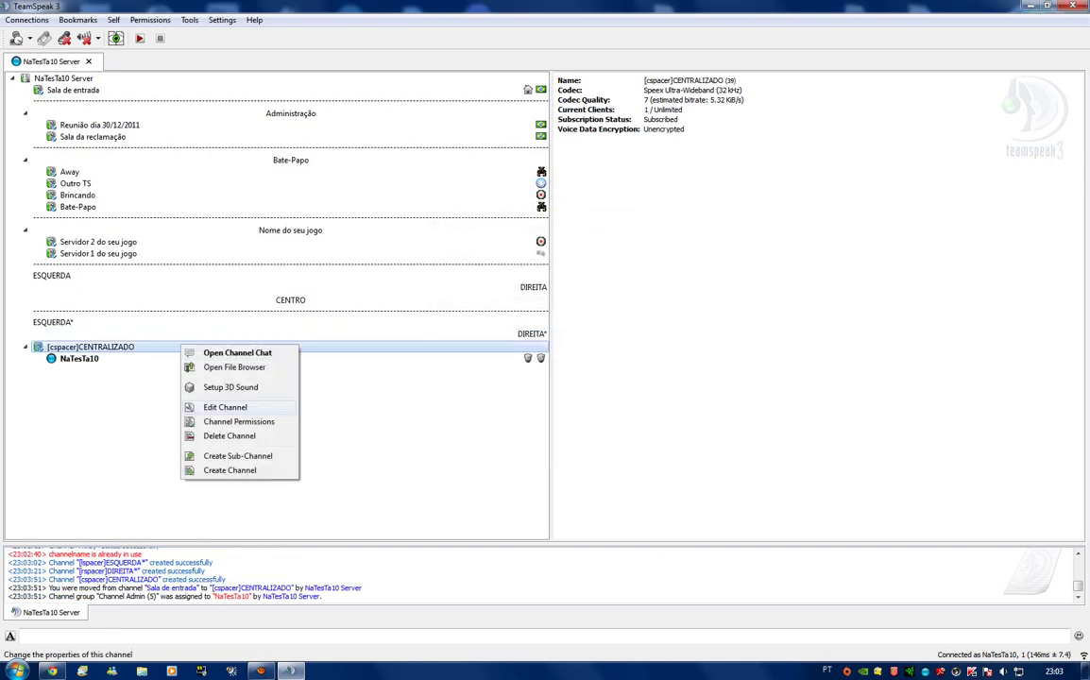
left_click(217, 405)
left_click(456, 394)
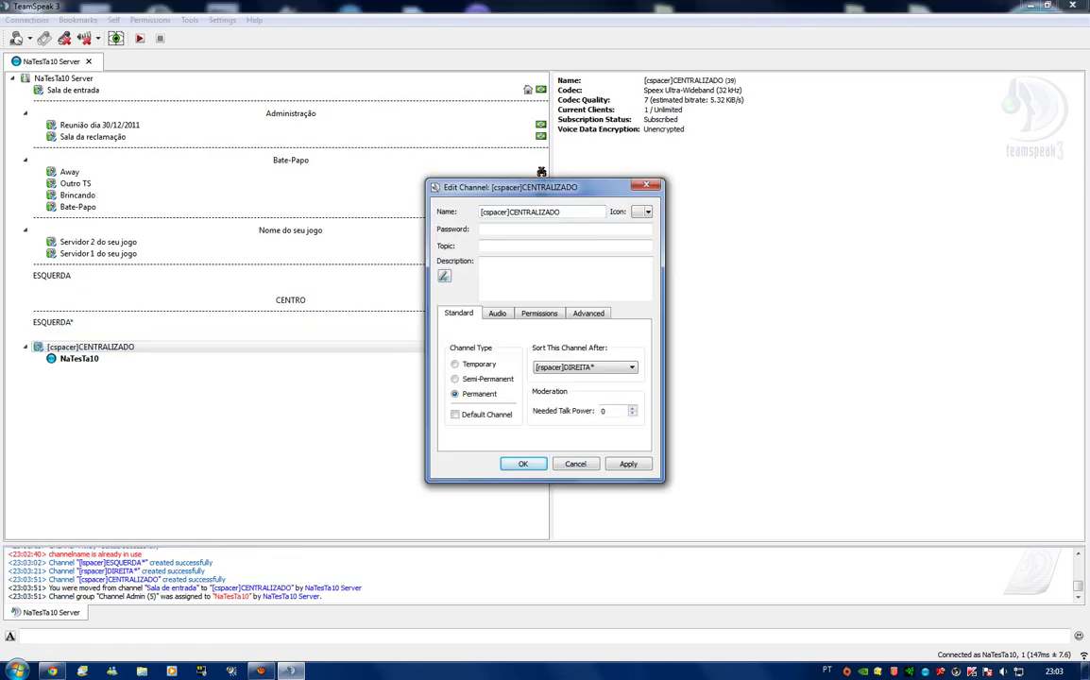
key("Return")
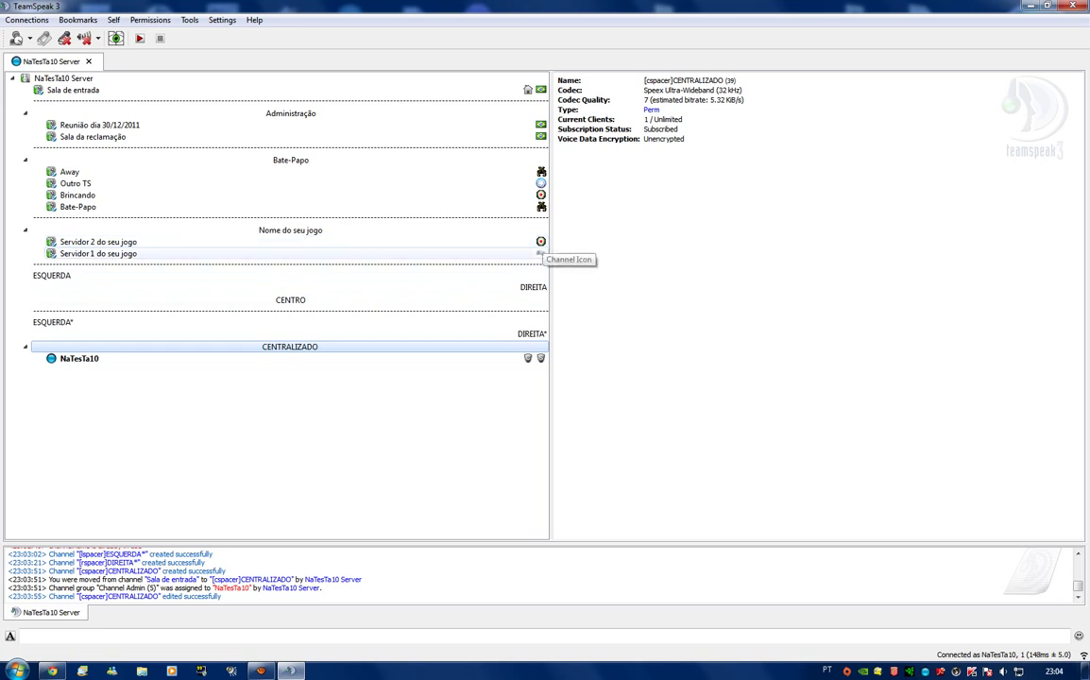
- Leave the CENTRALIZADO channel by switching back to Sala de entrada
left_click(290, 253)
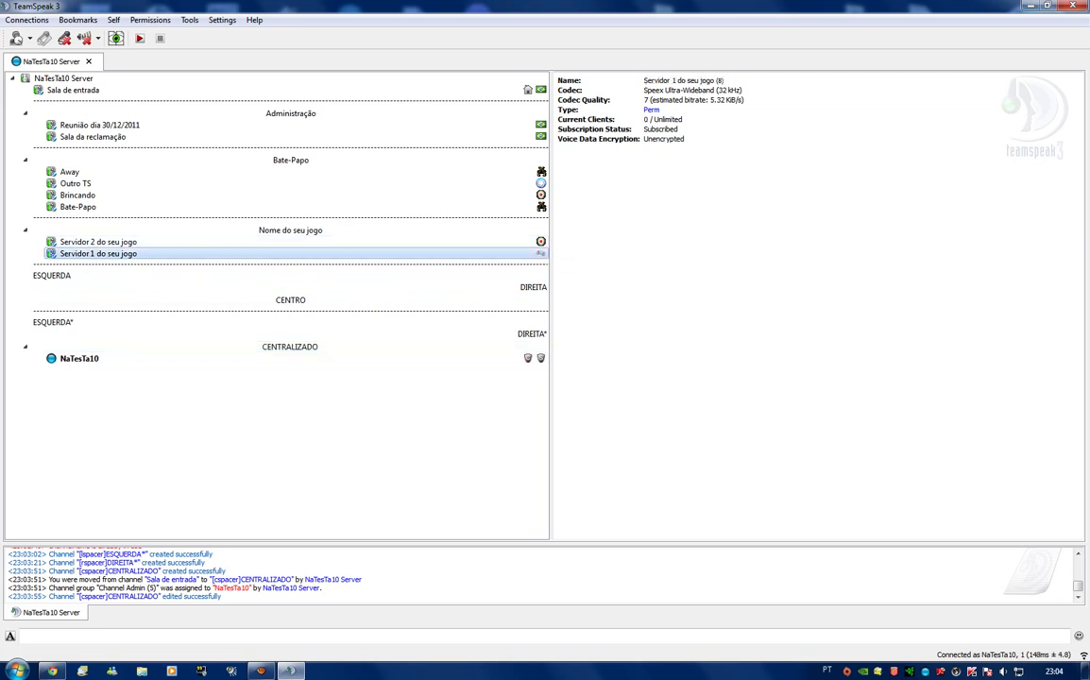
left_click(63, 77)
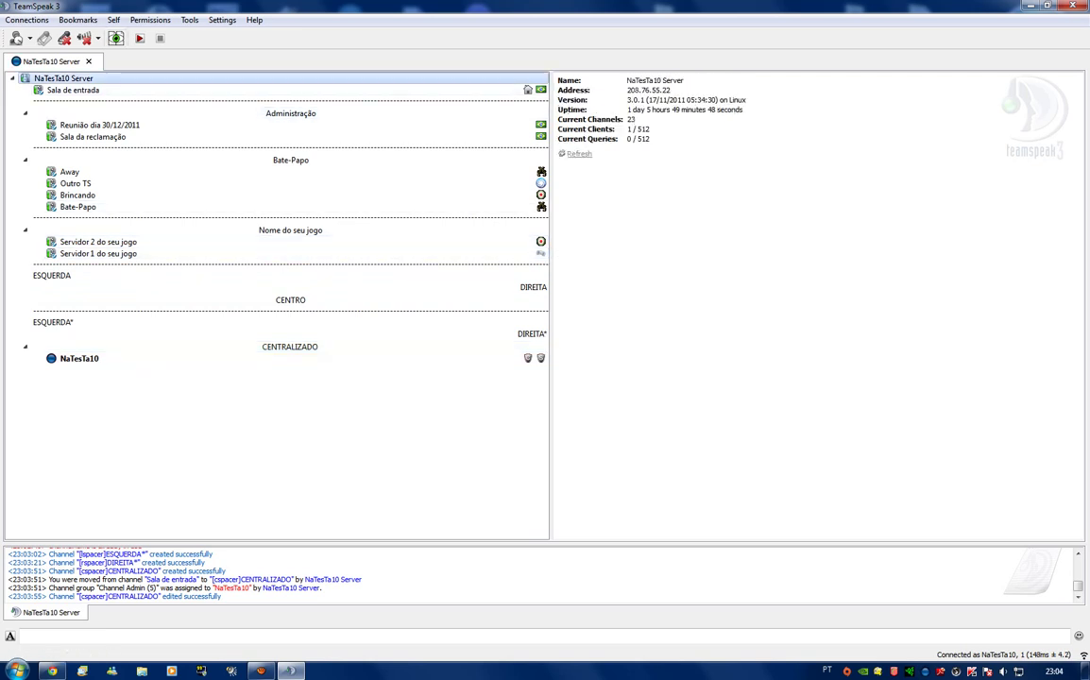
double_click(73, 90)
left_click(63, 78)
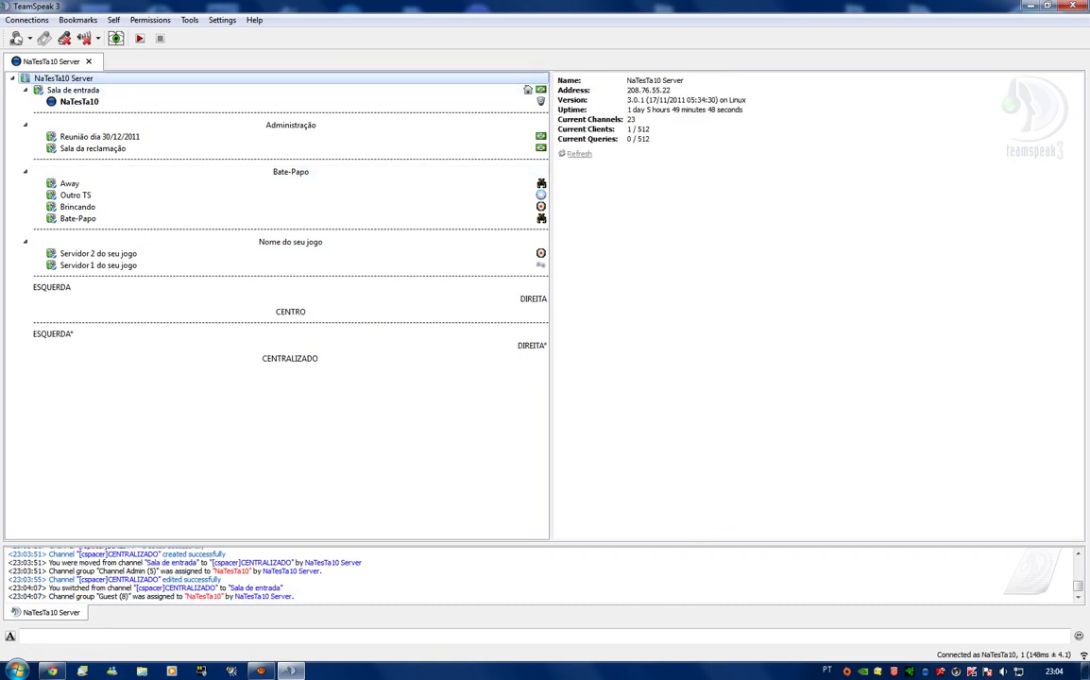
- Create a temporary dashed-line spacer channel named [*spacer10]- directly below CENTRALIZADO
left_click(290, 322)
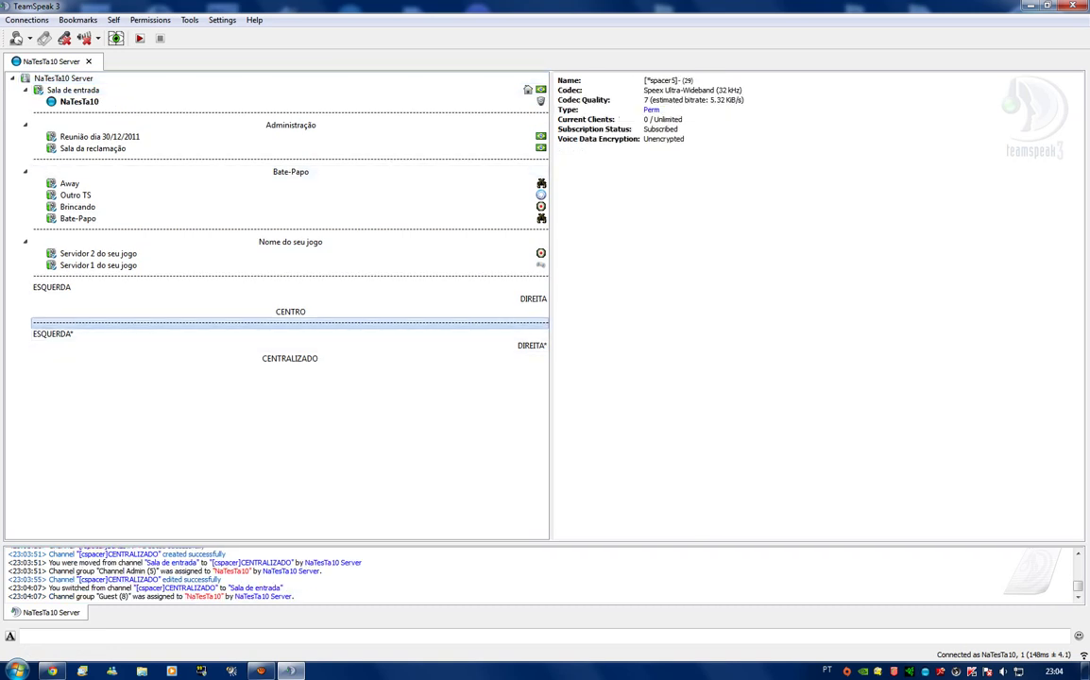
right_click(230, 391)
left_click(260, 397)
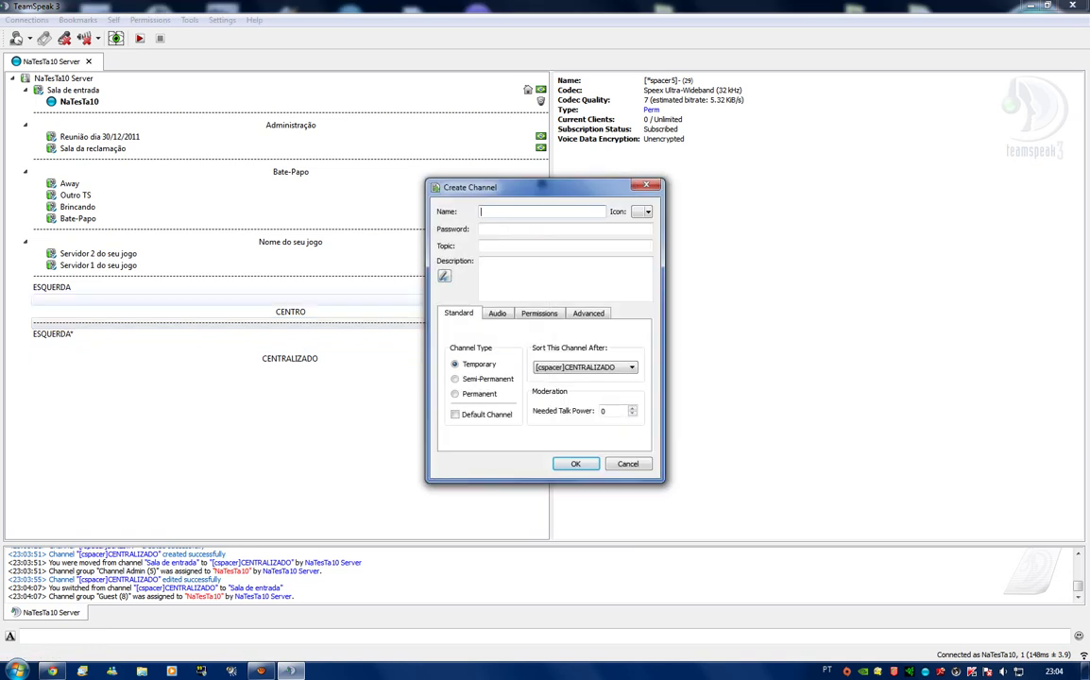
type("[")
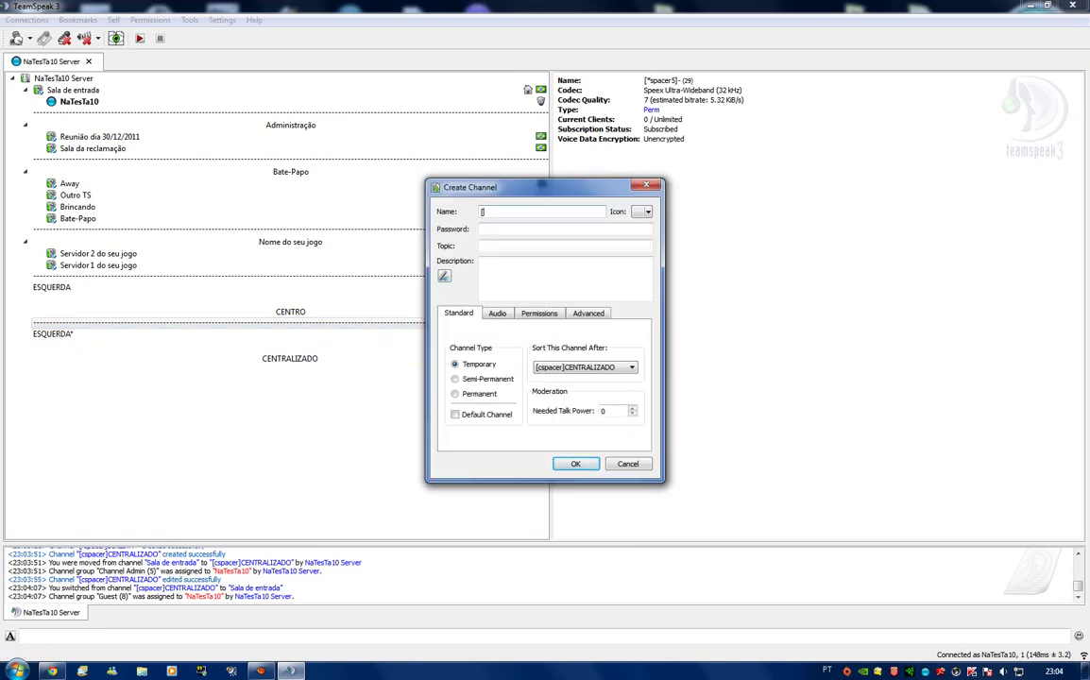
type("*spacer")
type("0")
key("BackSpace")
type("10")
key("Return")
- Change the channel type of [*spacer10]- to Permanent, save it and switch back to Sala de entrada
right_click(187, 359)
left_click(219, 380)
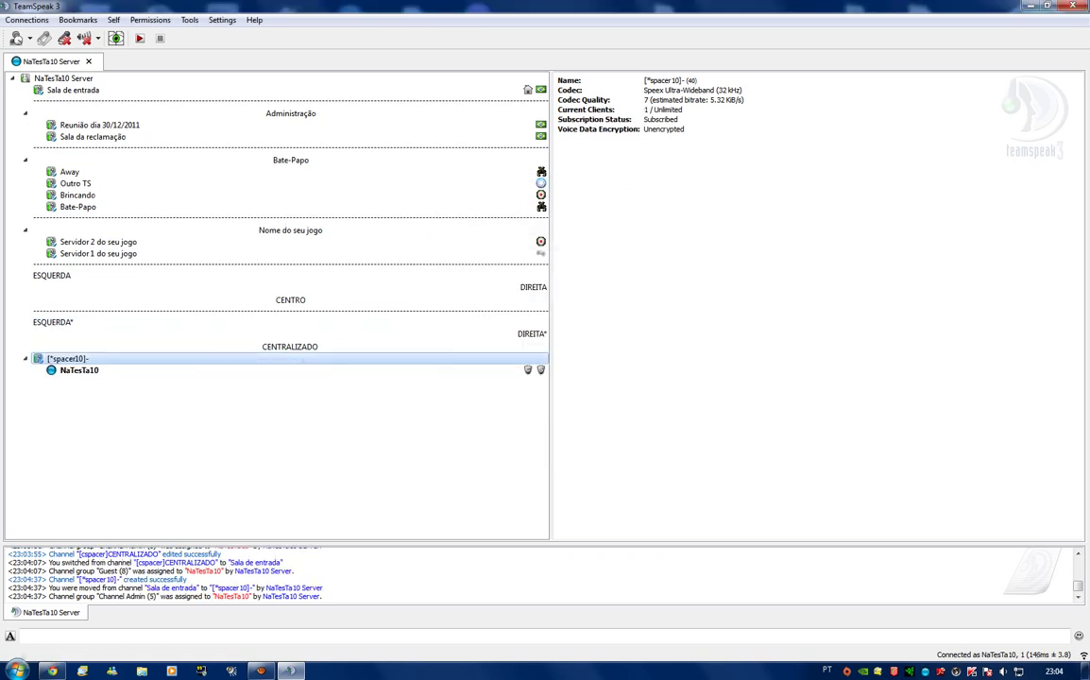
left_click(457, 393)
left_click(523, 464)
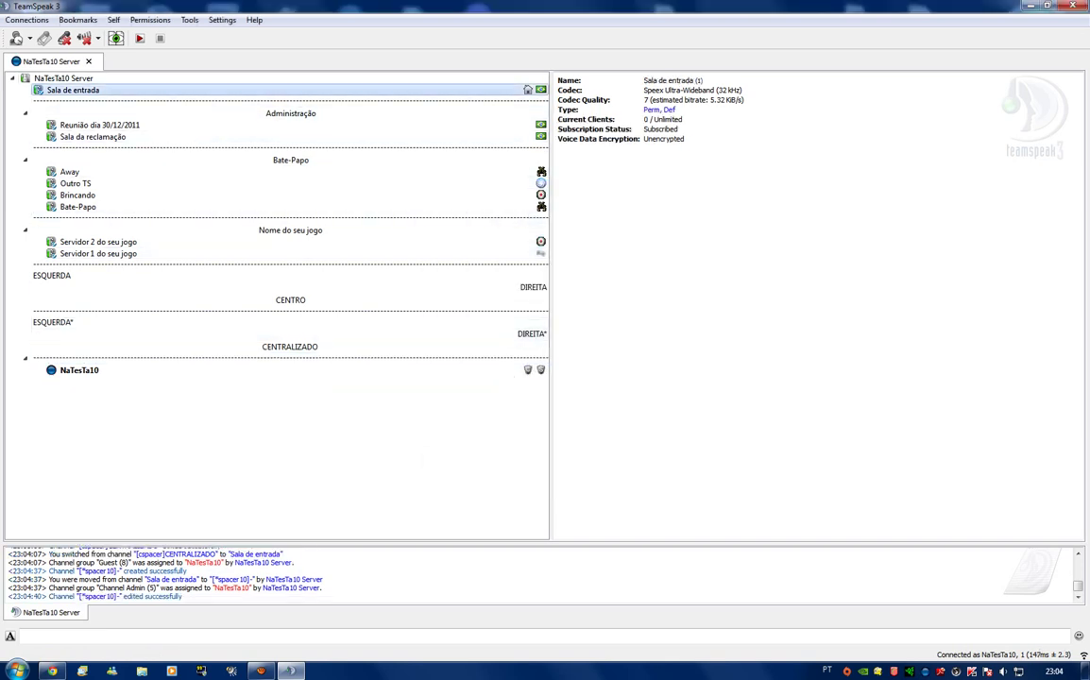
double_click(73, 89)
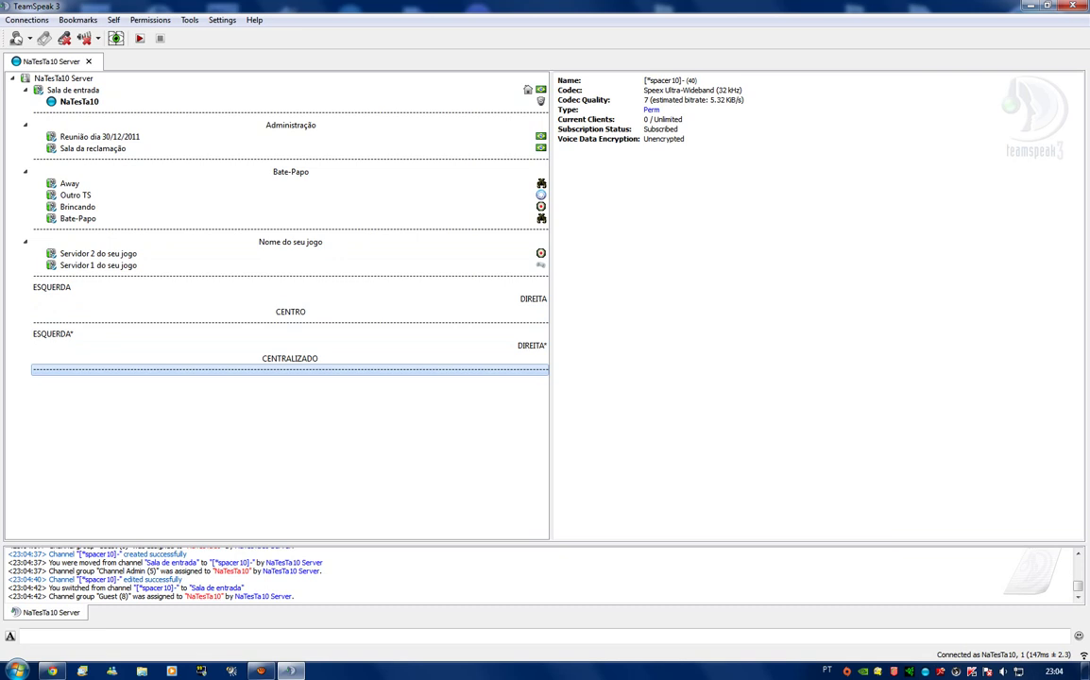
- Try to create another permanent channel with the same name, [*spacer10]-, below the existing line spacer
right_click(238, 413)
right_click(220, 363)
right_click(197, 399)
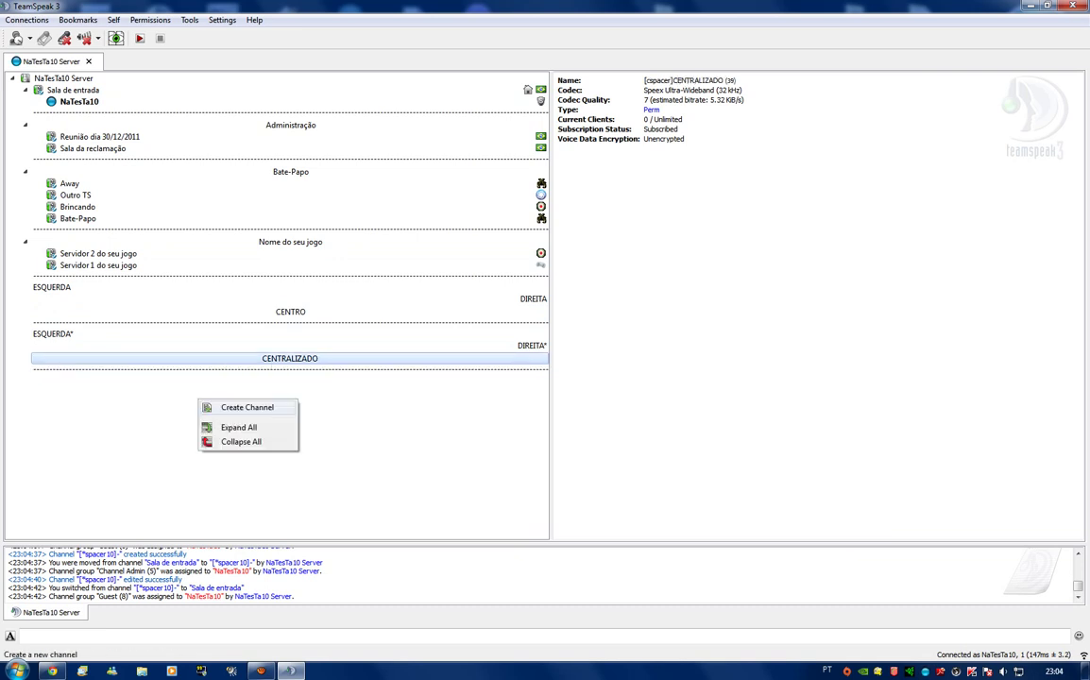
left_click(247, 407)
type("[*")
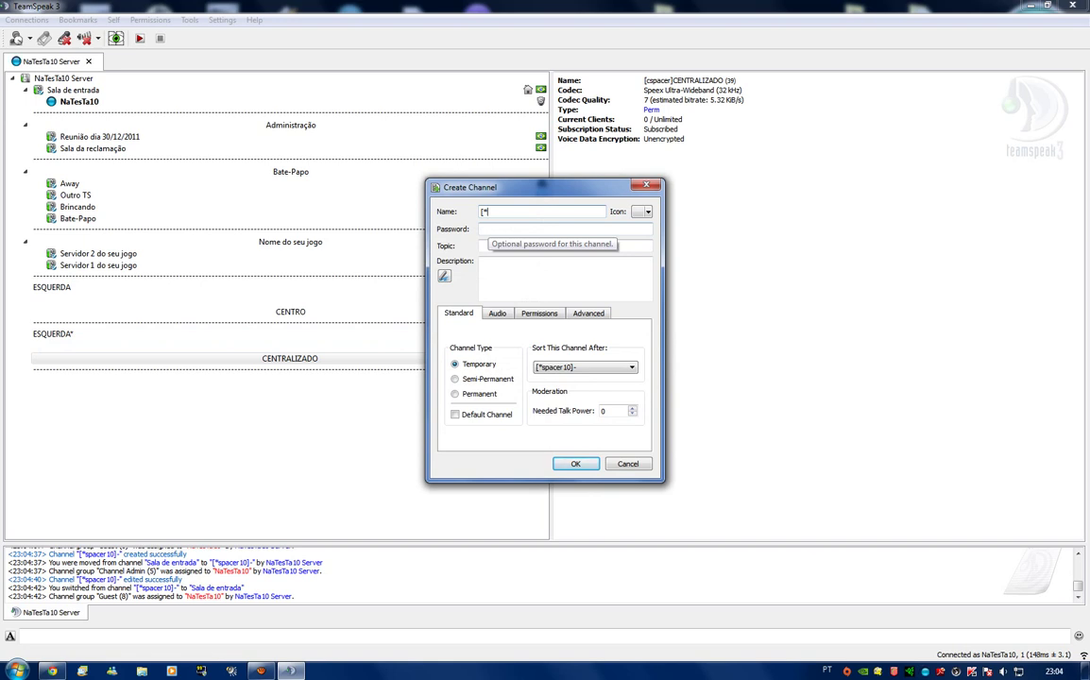
type("spacer 10]-*")
key("BackSpace")
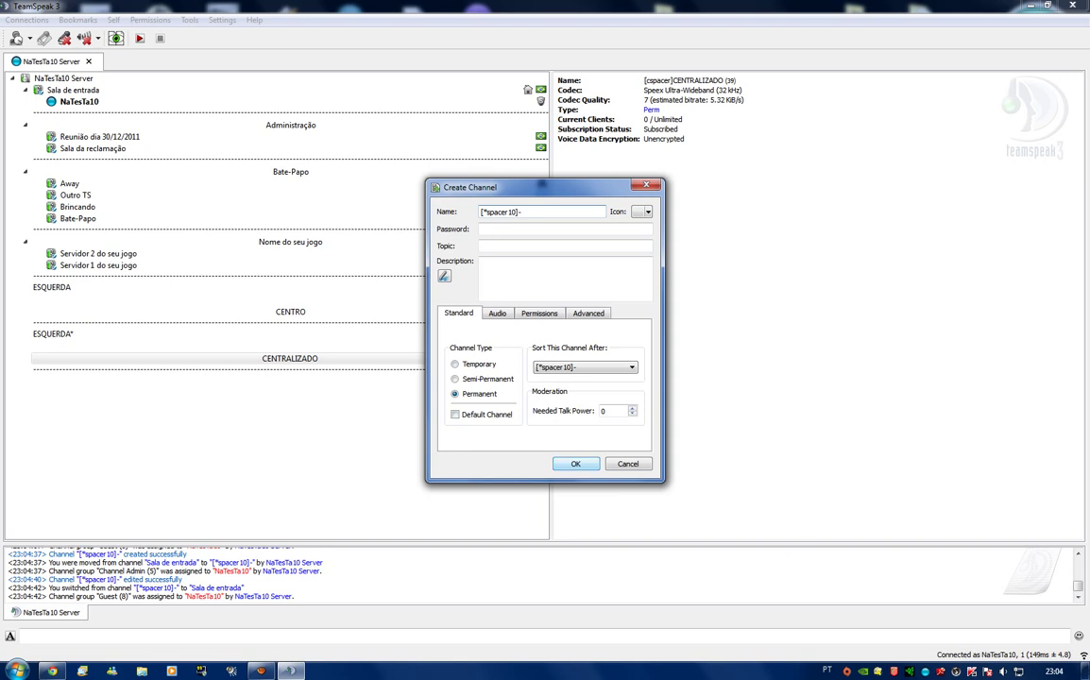
key("Return")
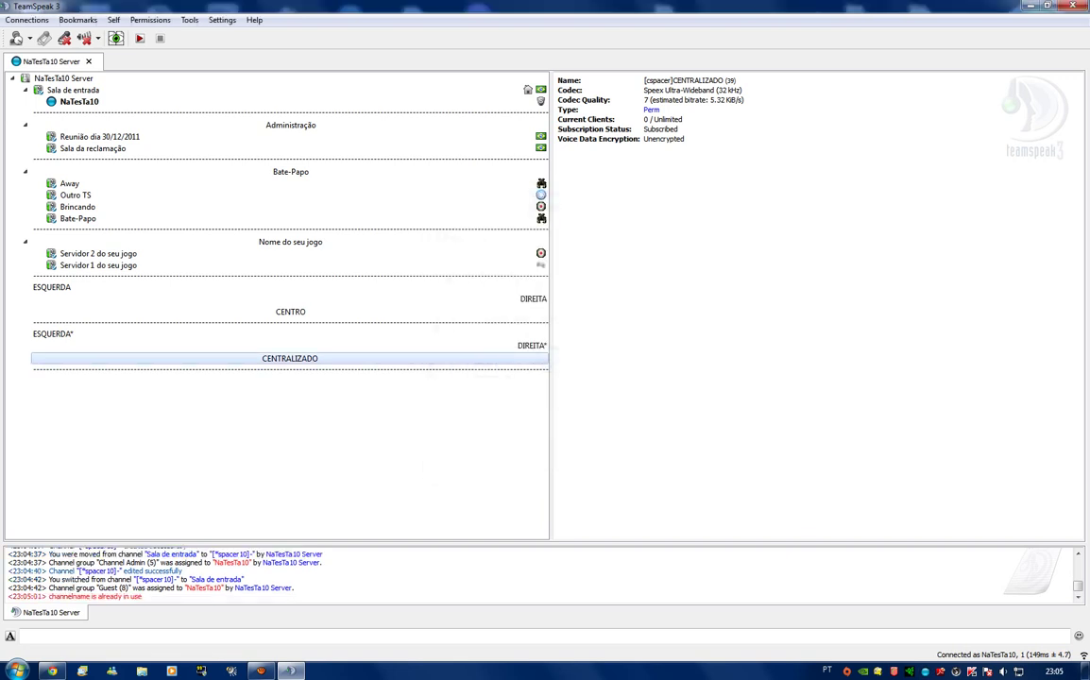
left_click_drag(114, 596, 143, 597)
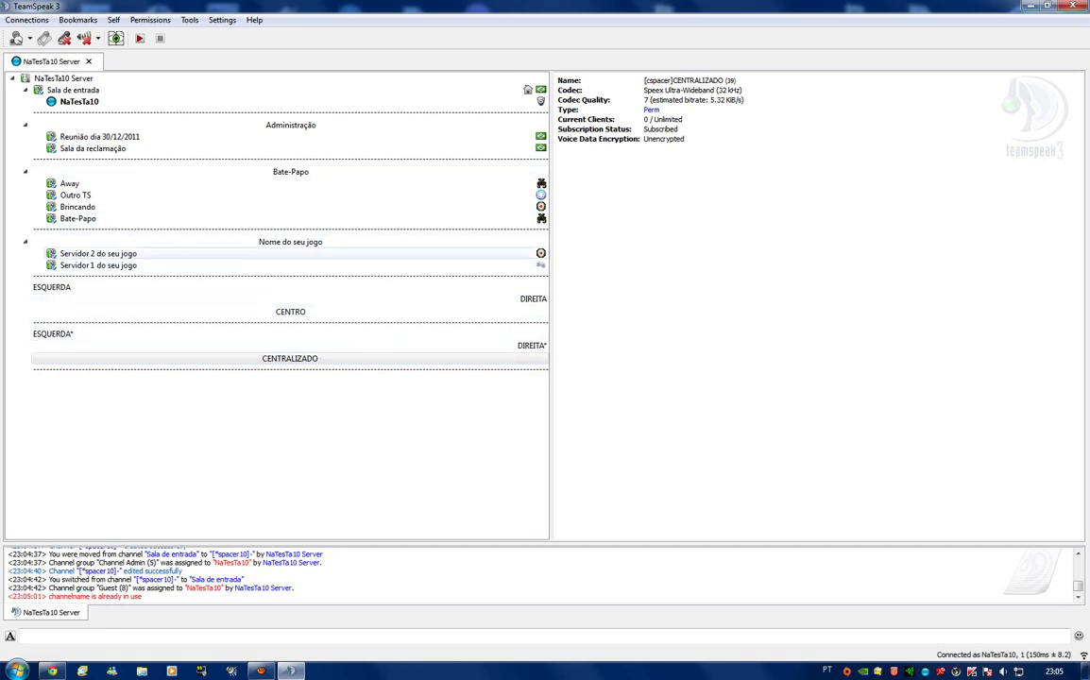
- Set the needed Join power of the [*spacer10]- channel to 76 and confirm the edit
right_click(211, 369)
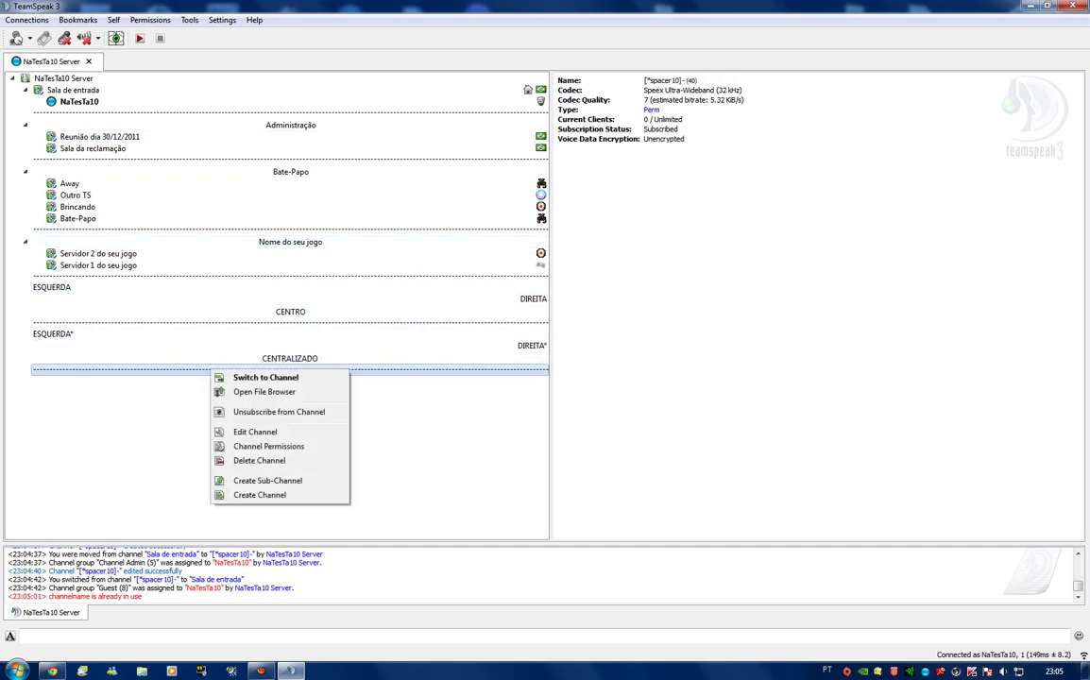
left_click(255, 432)
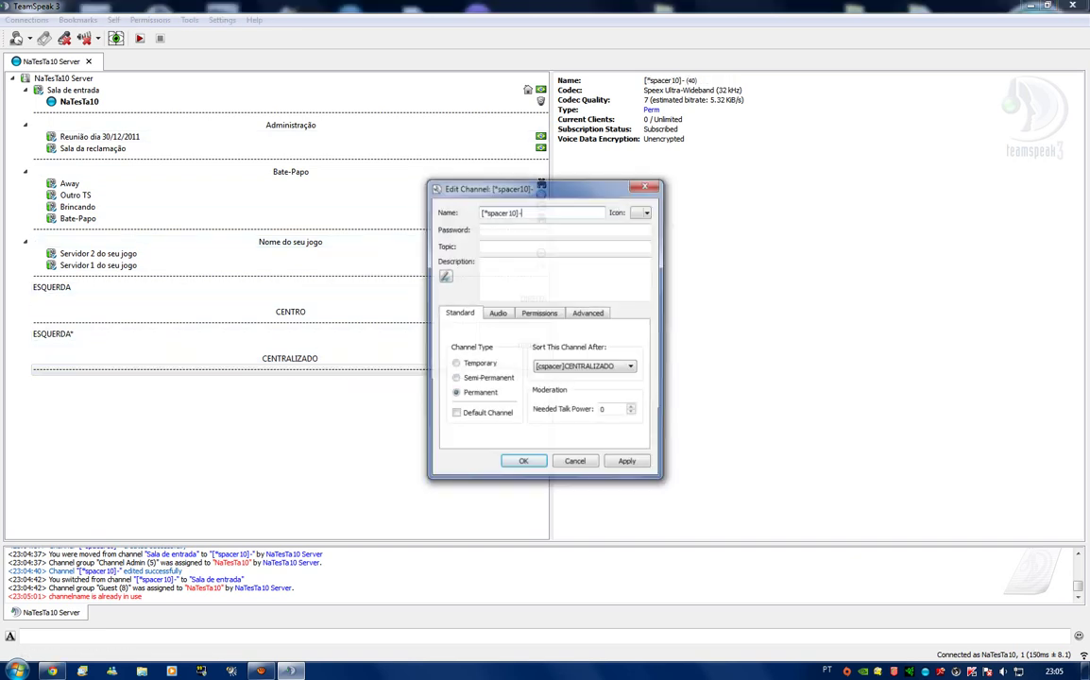
left_click(540, 313)
double_click(509, 349)
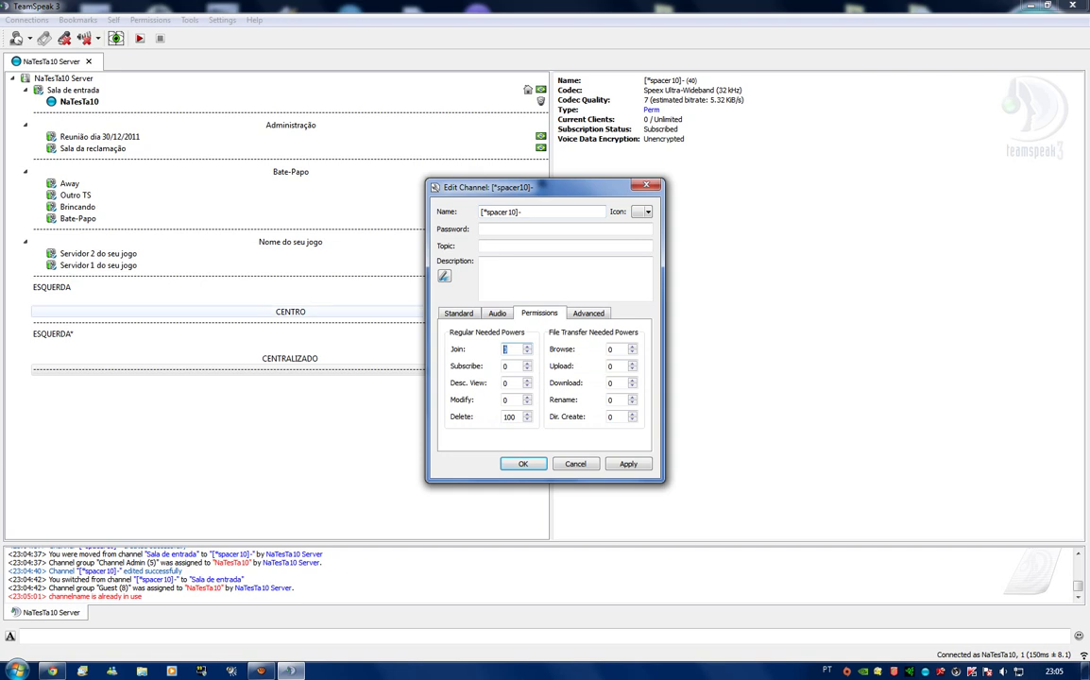
type("76")
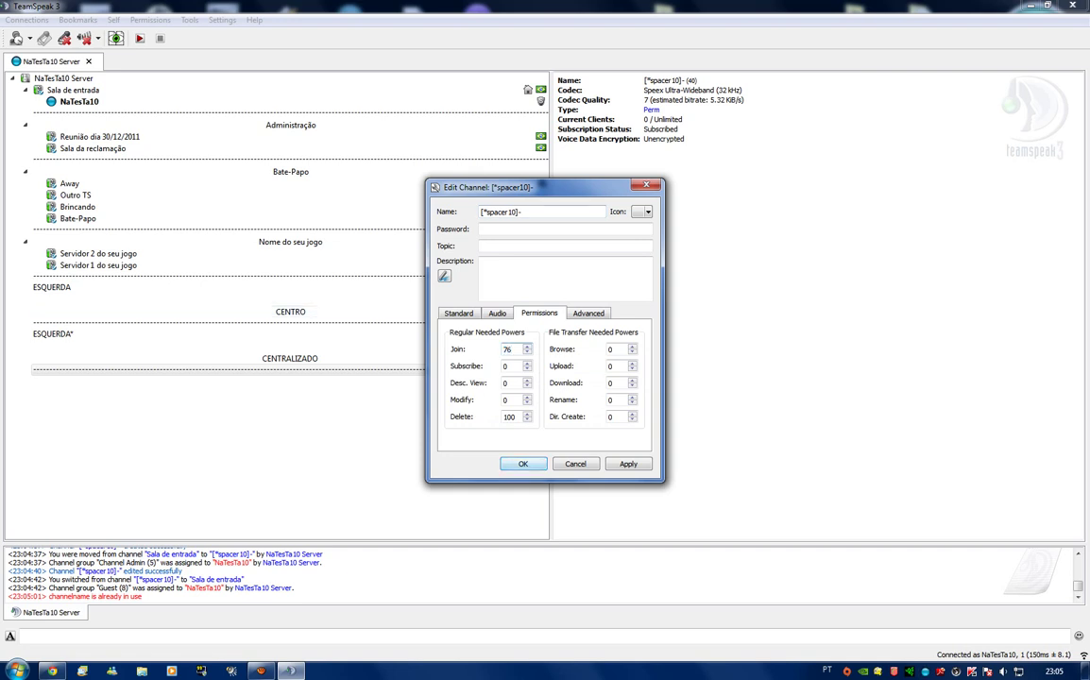
key("Return")
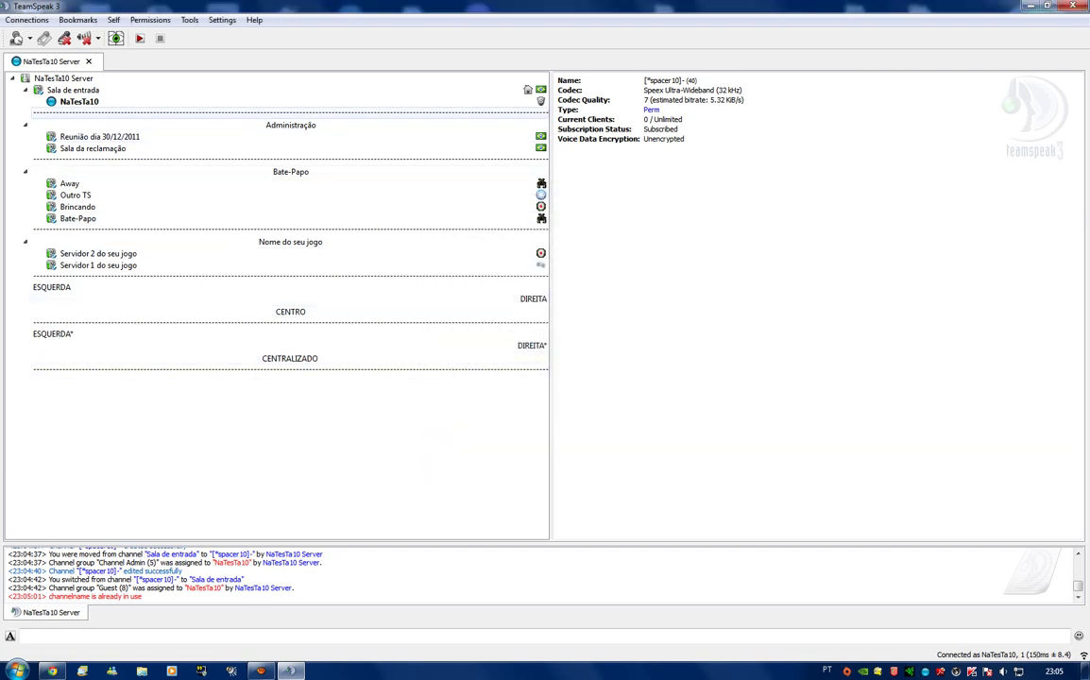
- Go through the channel tree entry by entry up to the server root to examine the channels' details
key("Up")
key("Up")
key("Up")
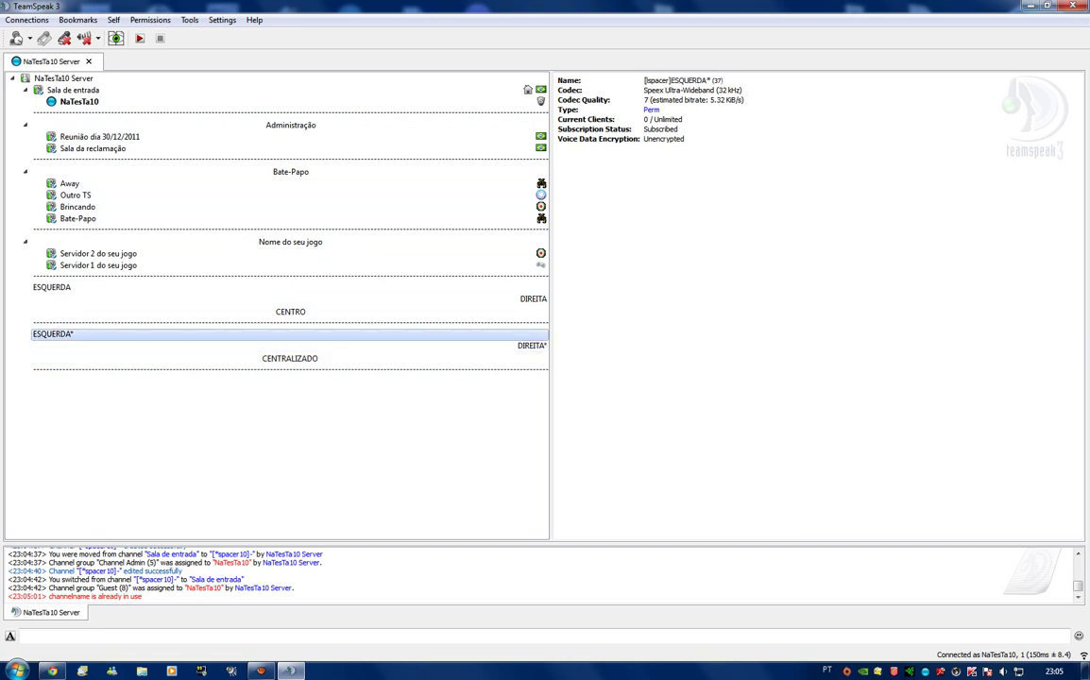
key("Up")
key("Up")
key("Up")
key("Up")
key("Up")
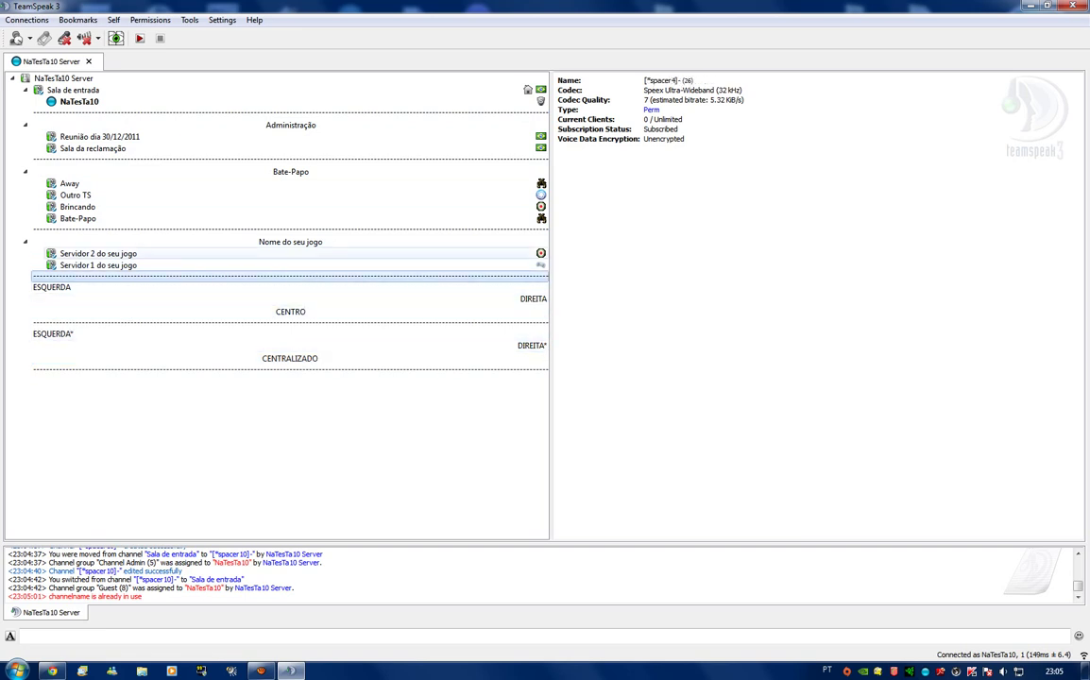
key("Up")
key("Up")
key("Up")
key("Up")
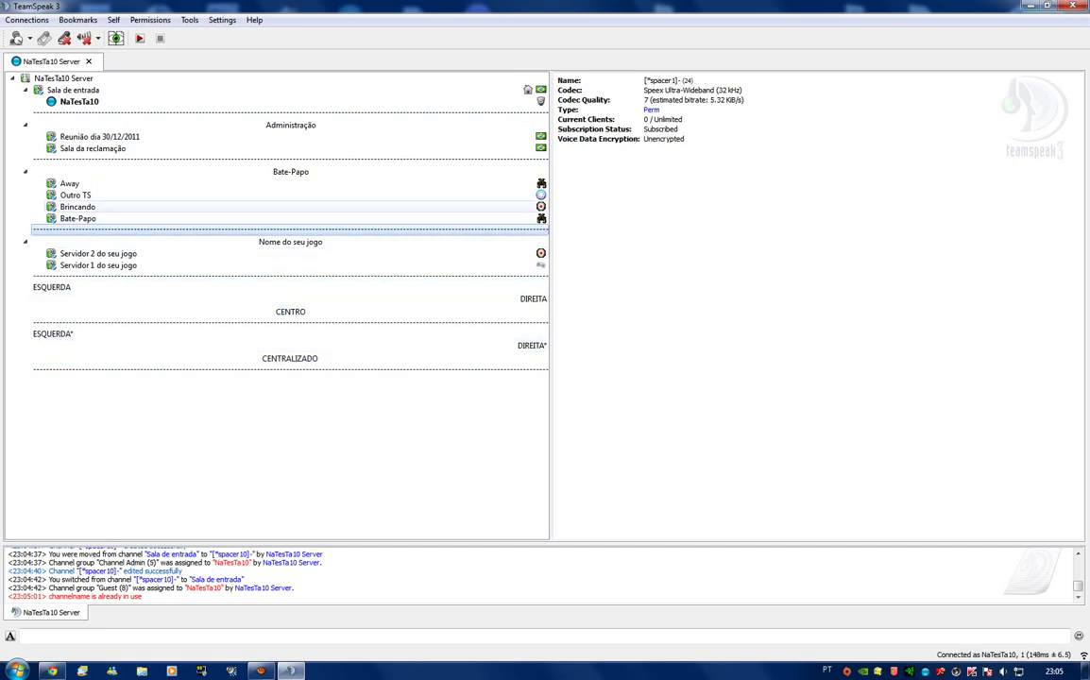
key("Up")
key("Up")
key("Up")
key("Up")
key("Up")
key("Up")
key("Up")
key("Up")
key("Up")
key("Up")
key("Up")
key("Up")
key("Up")
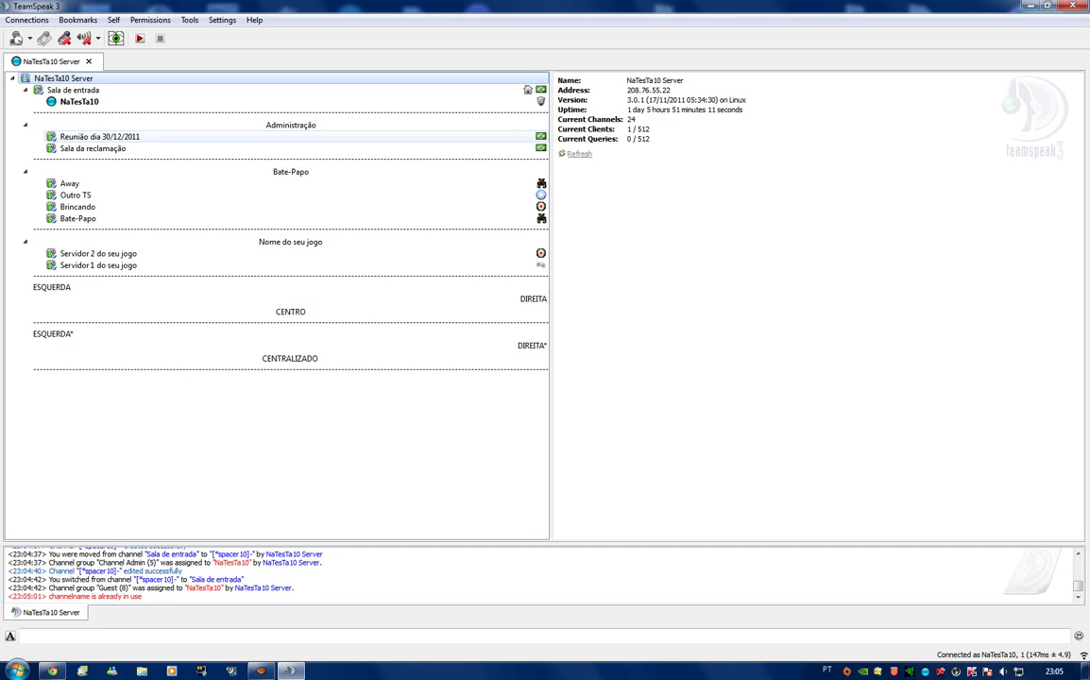
key("Down")
key("Down")
key("Down")
key("Down")
key("Down")
key("Down")
key("Down")
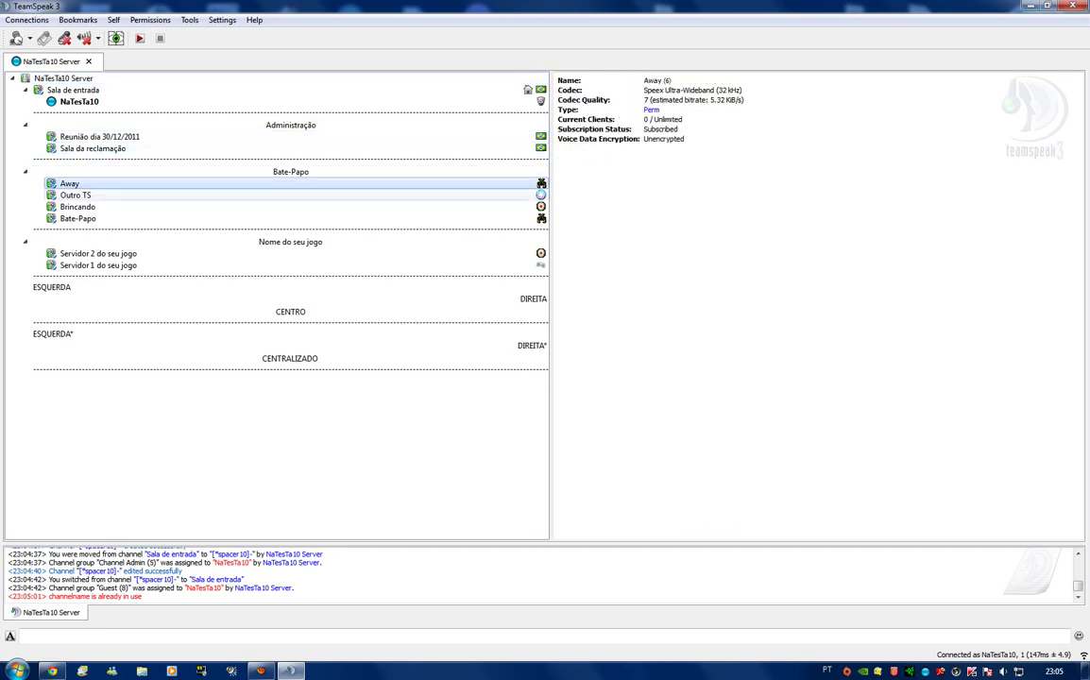
key("Down")
key("Up")
key("Up")
key("Up")
key("Up")
key("Up")
key("Up")
key("Up")
key("Up")
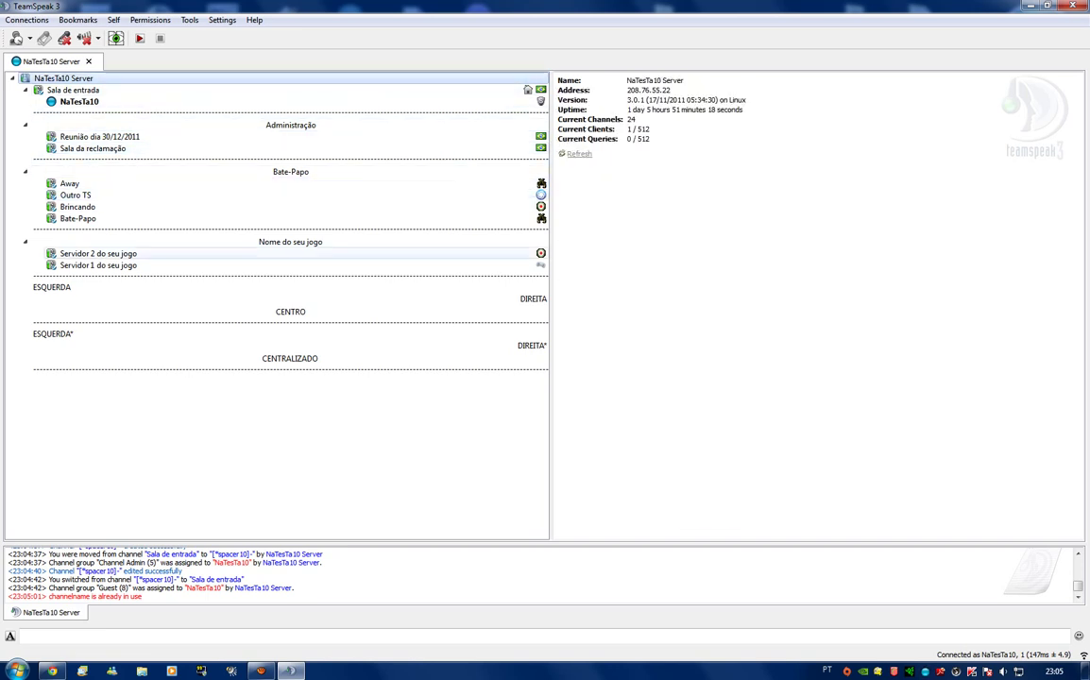
- Switch to Chrome, open Google Images and search for "A"
left_click(52, 671)
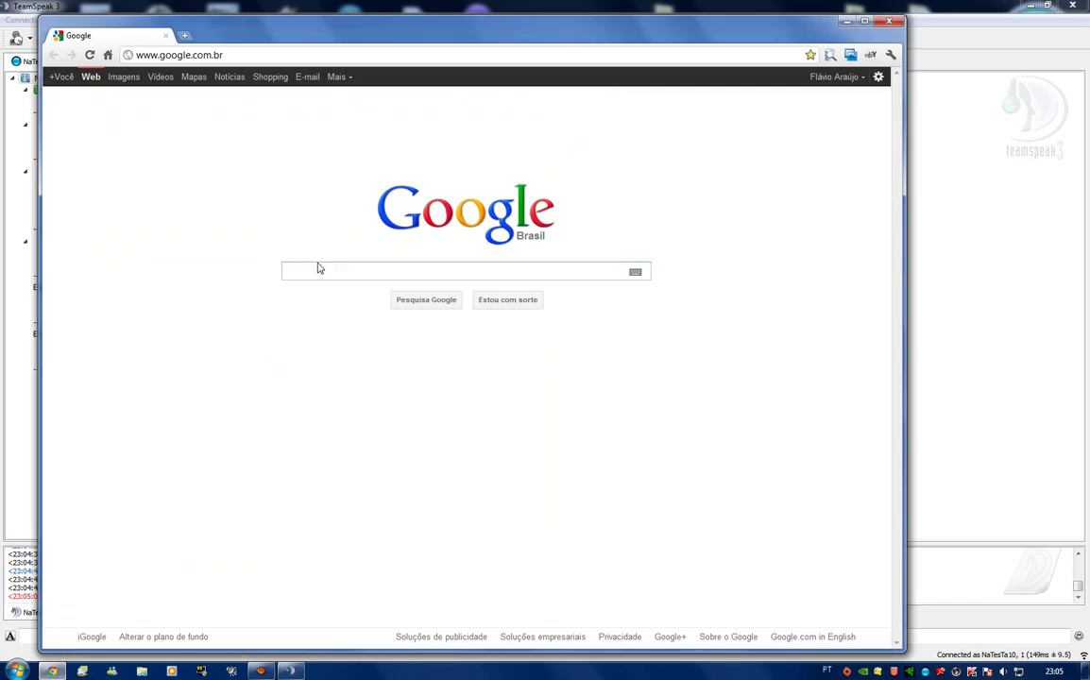
left_click(301, 58)
left_click(208, 177)
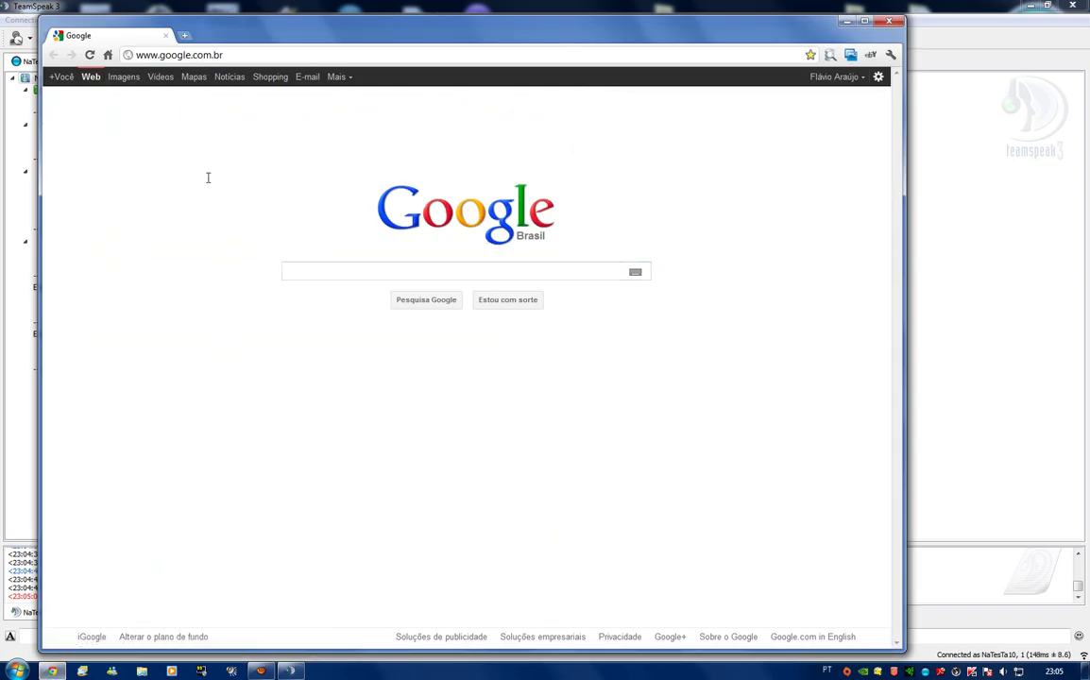
left_click(132, 84)
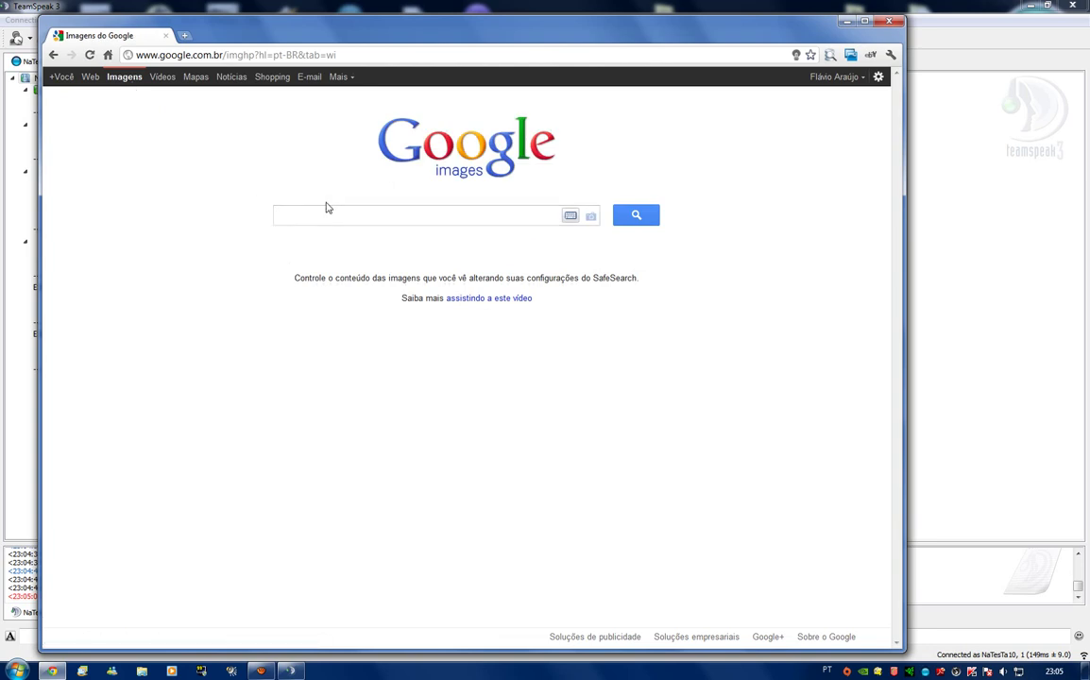
type("A")
key("Return")
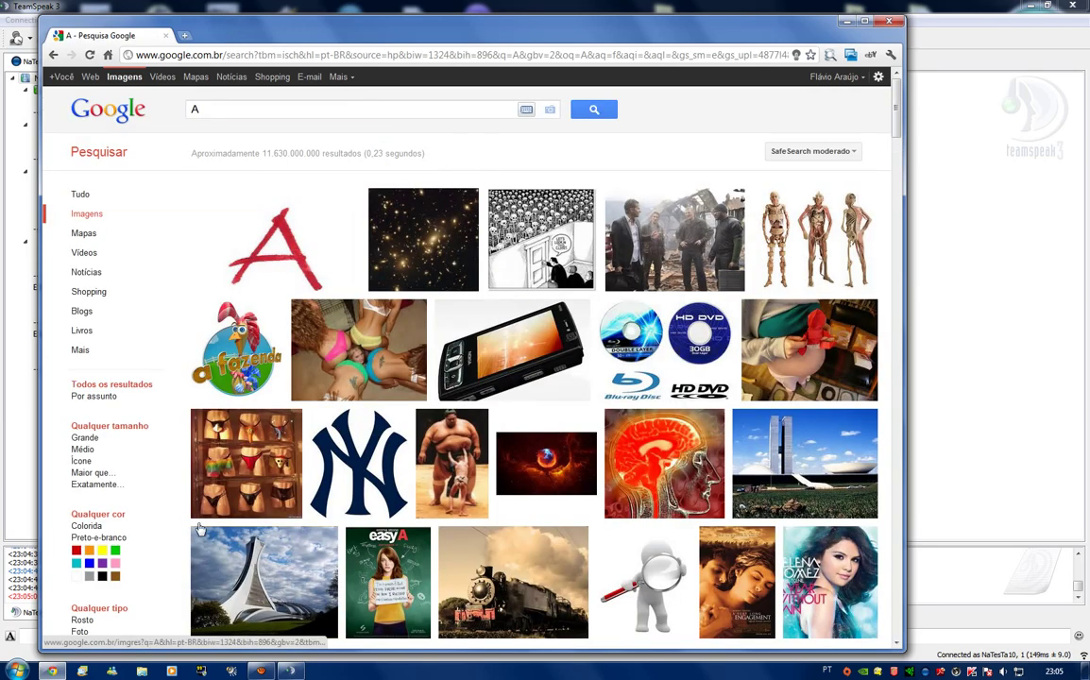
scroll(197, 515, "down", 2)
scroll(118, 383, "up", 2)
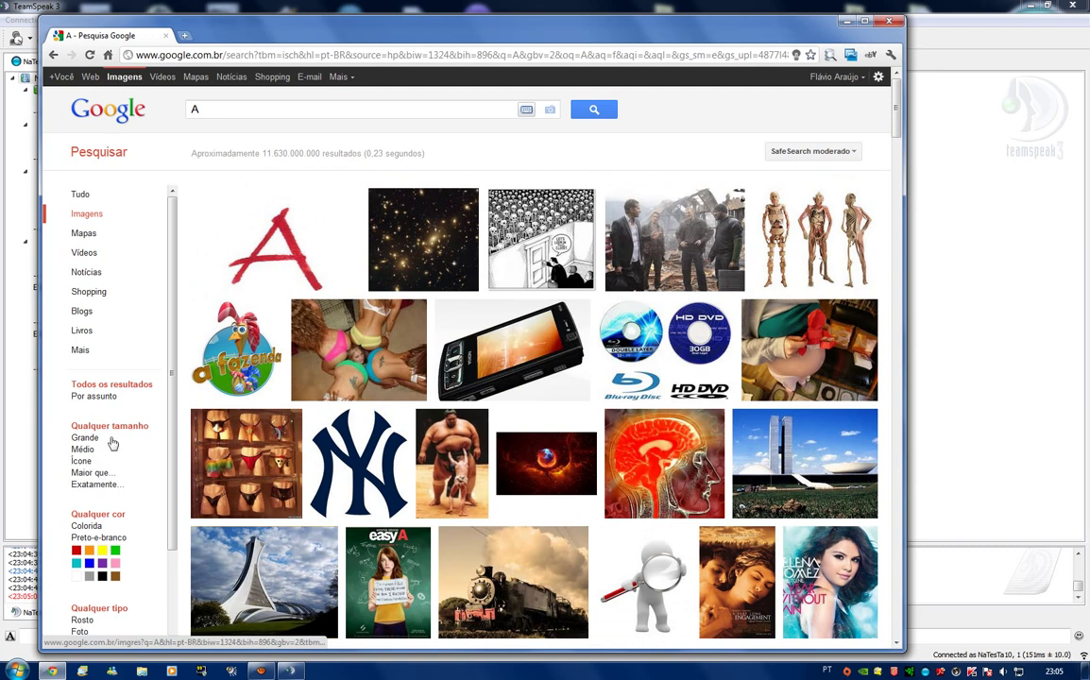
- Restrict the image results to exactly 16 × 16 px and show the saving options of the first result
left_click(94, 484)
type("16")
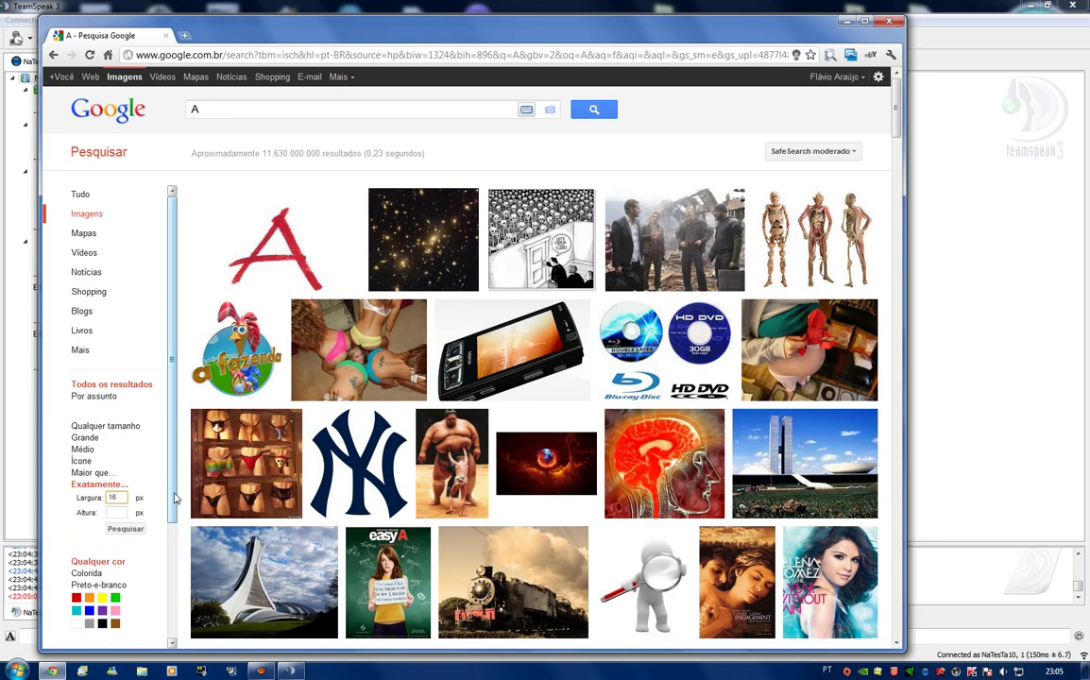
key("Tab")
type("16")
left_click(123, 530)
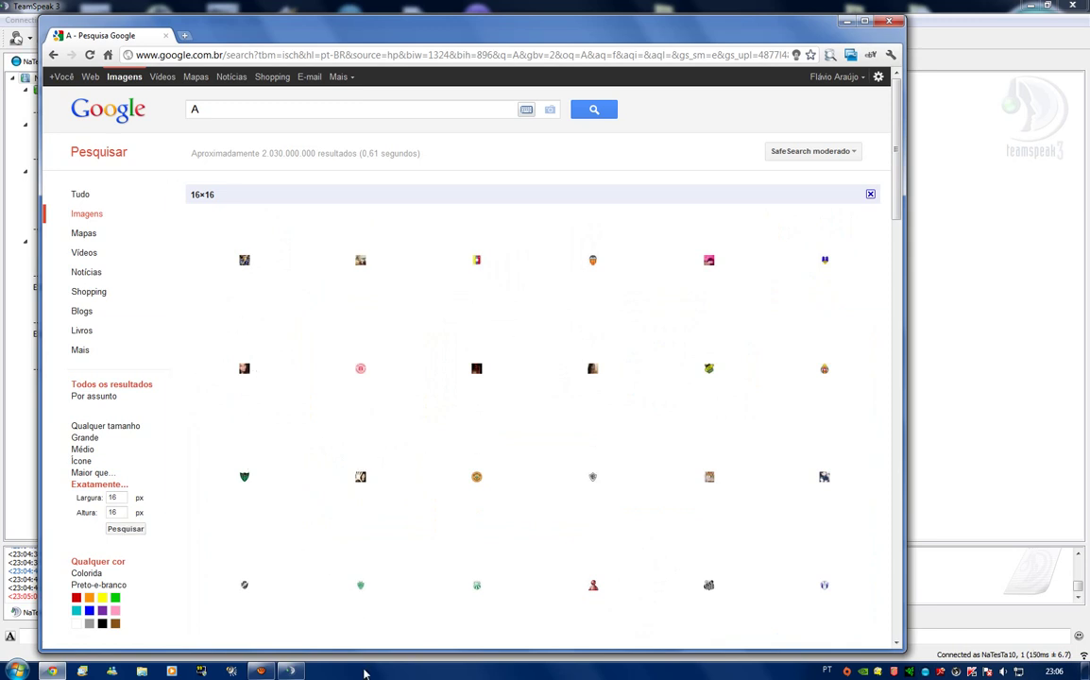
right_click(244, 262)
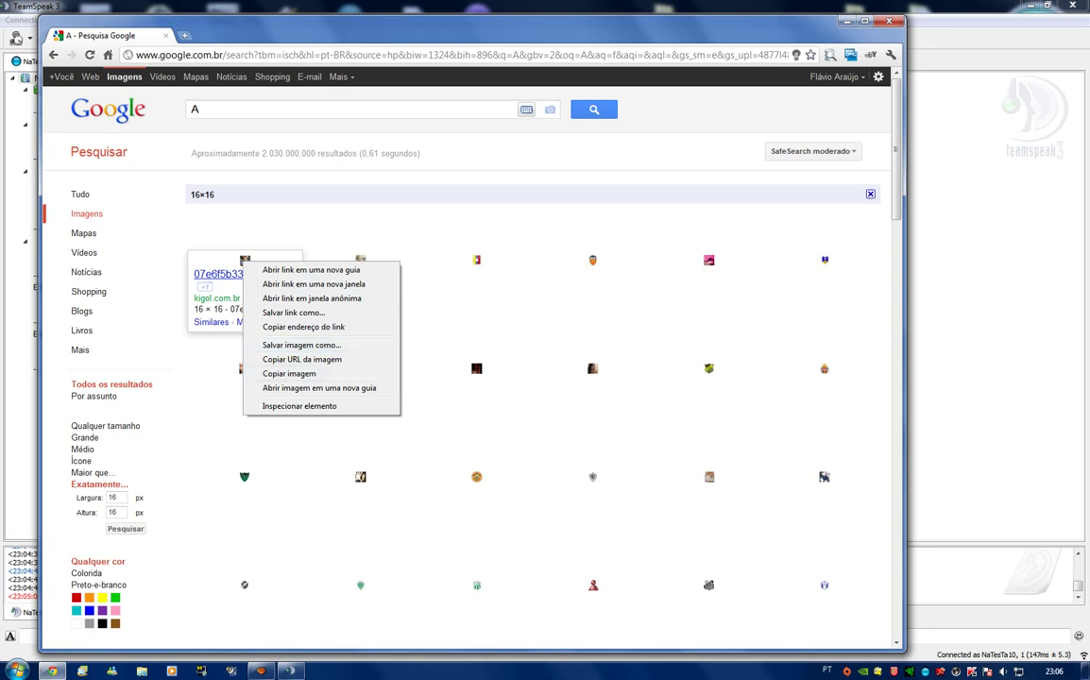
- Return to TeamSpeak and upload bf2r.png to the server's remote icons while editing the Reunião dia 30/12/2011 channel
left_click(846, 20)
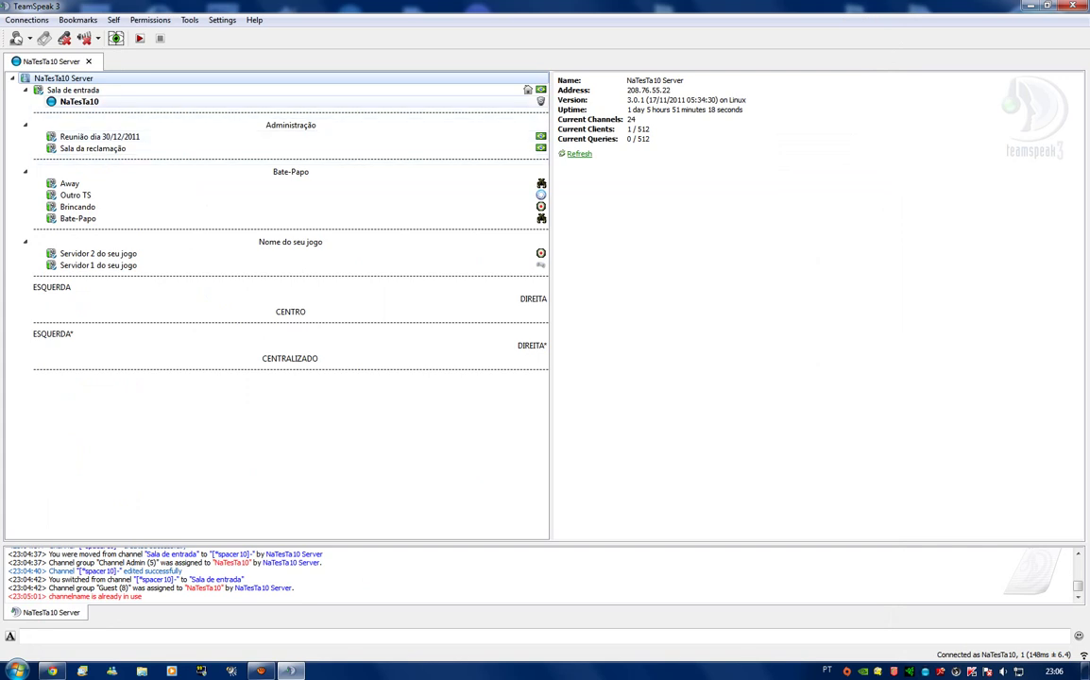
right_click(194, 137)
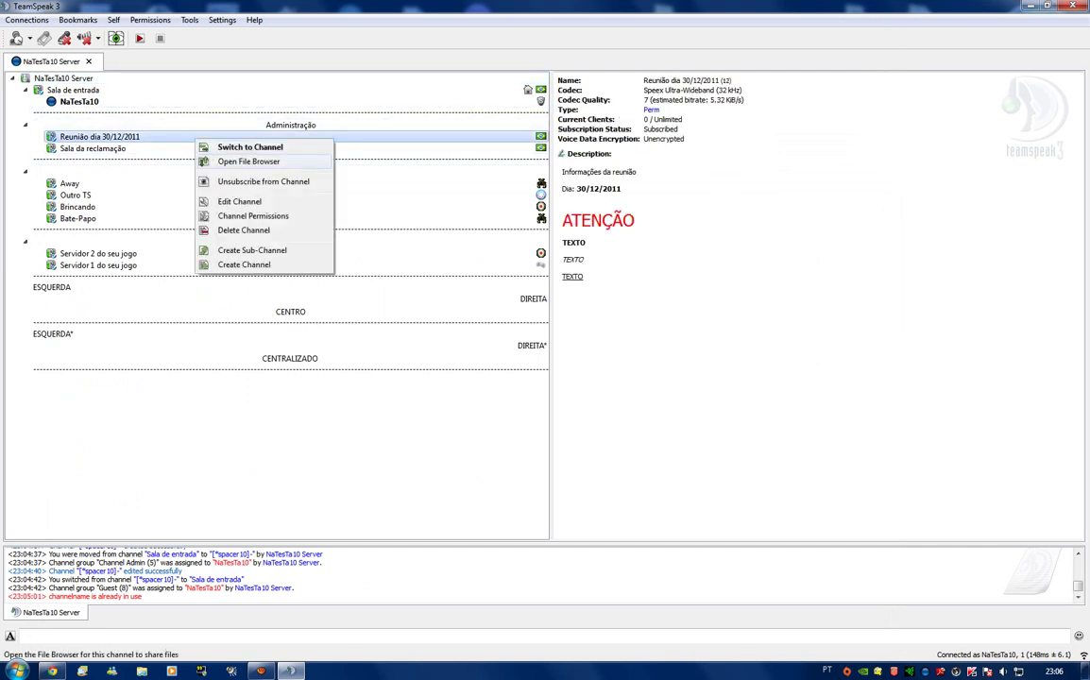
left_click(231, 201)
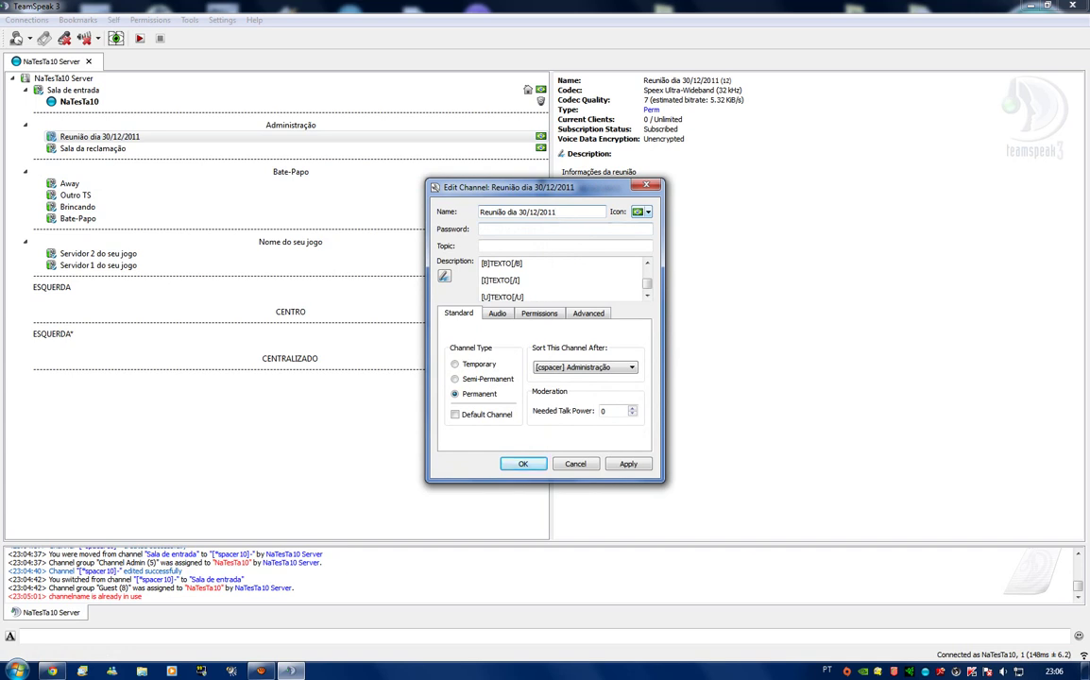
left_click(638, 211)
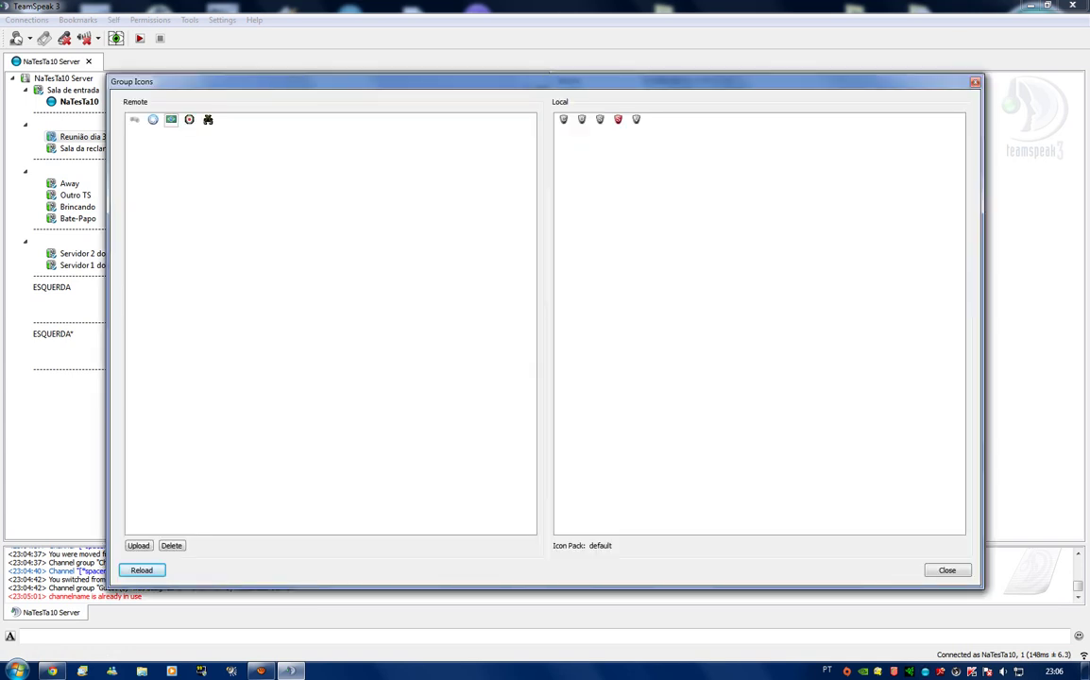
left_click(138, 545)
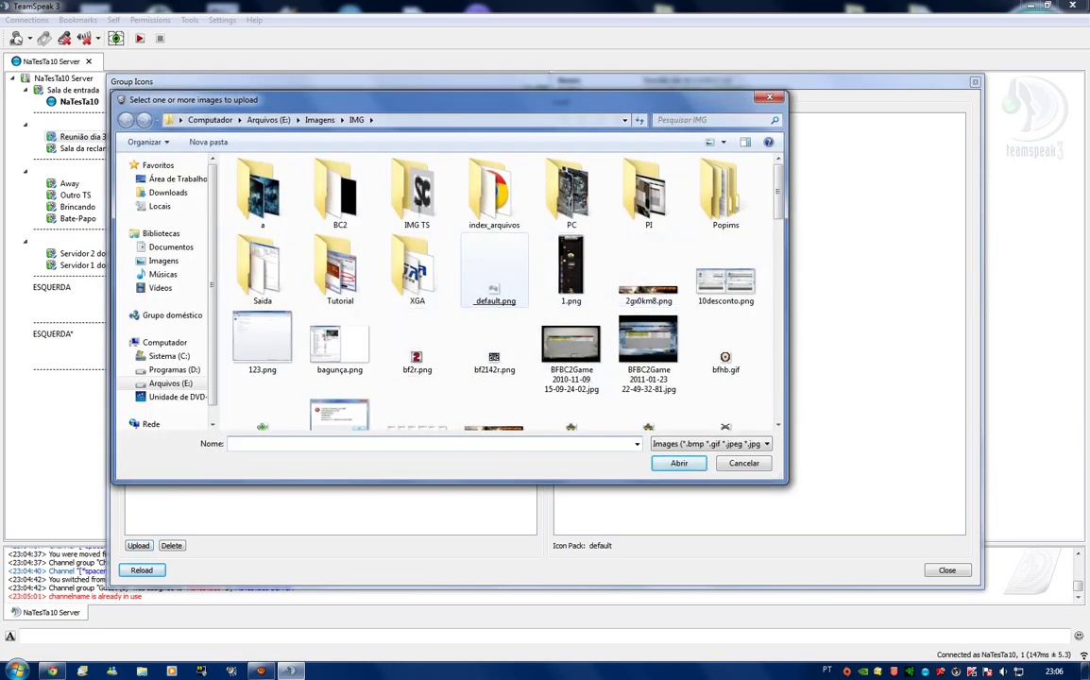
double_click(417, 359)
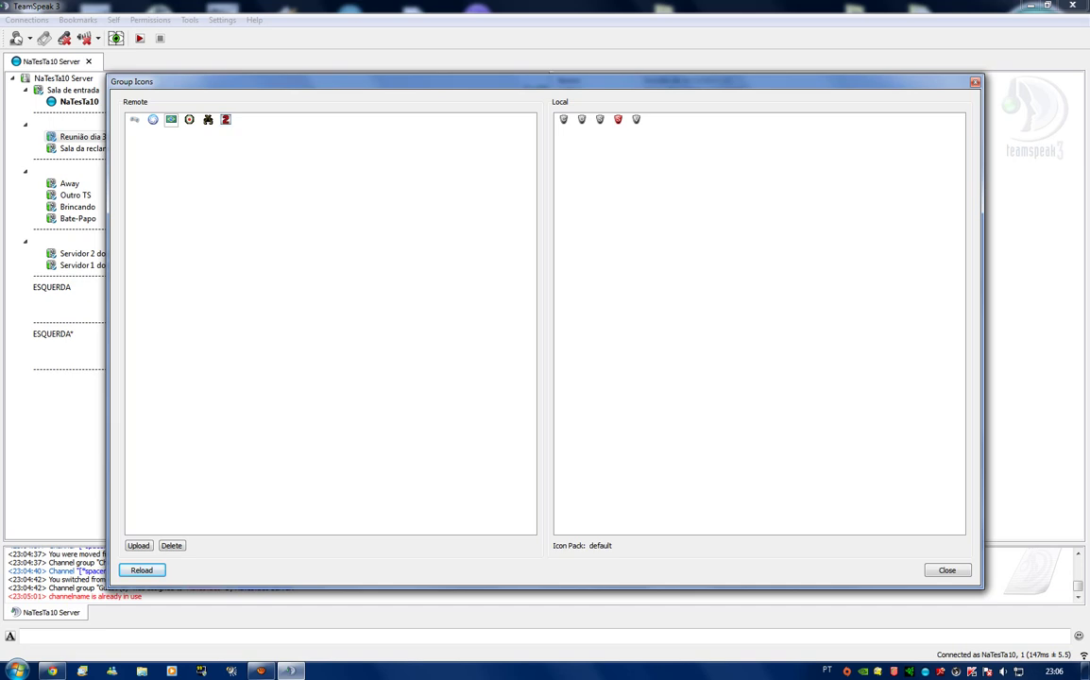
- Assign the uploaded bf2r.png icon to the Reunião dia 30/12/2011 channel and save the change
left_click_drag(378, 81, 485, 230)
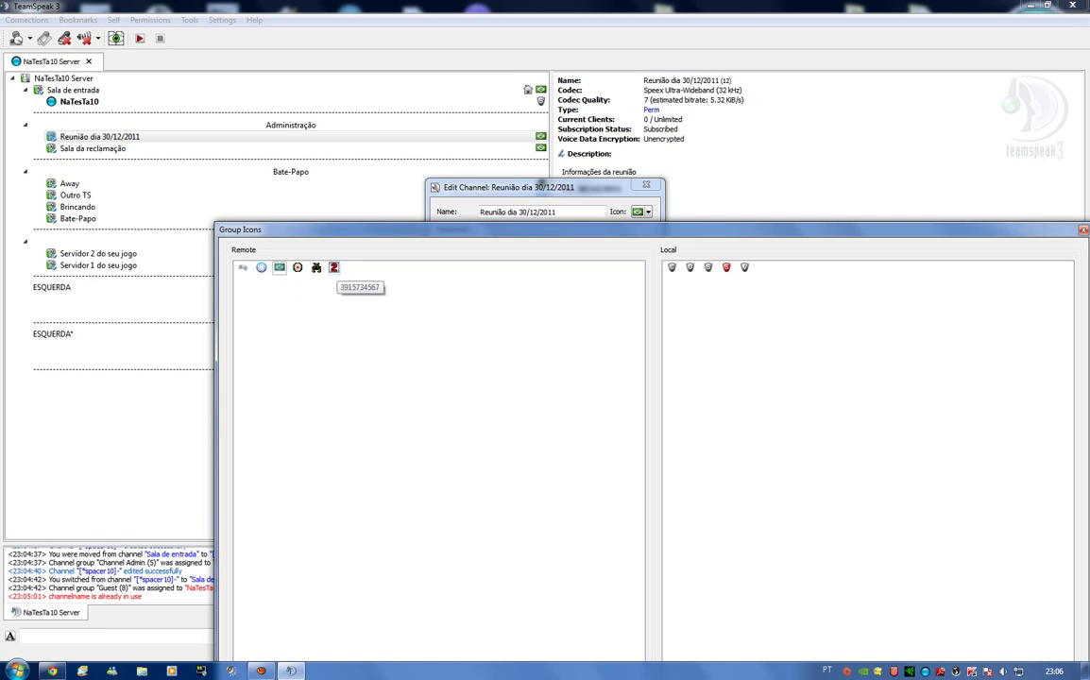
double_click(333, 268)
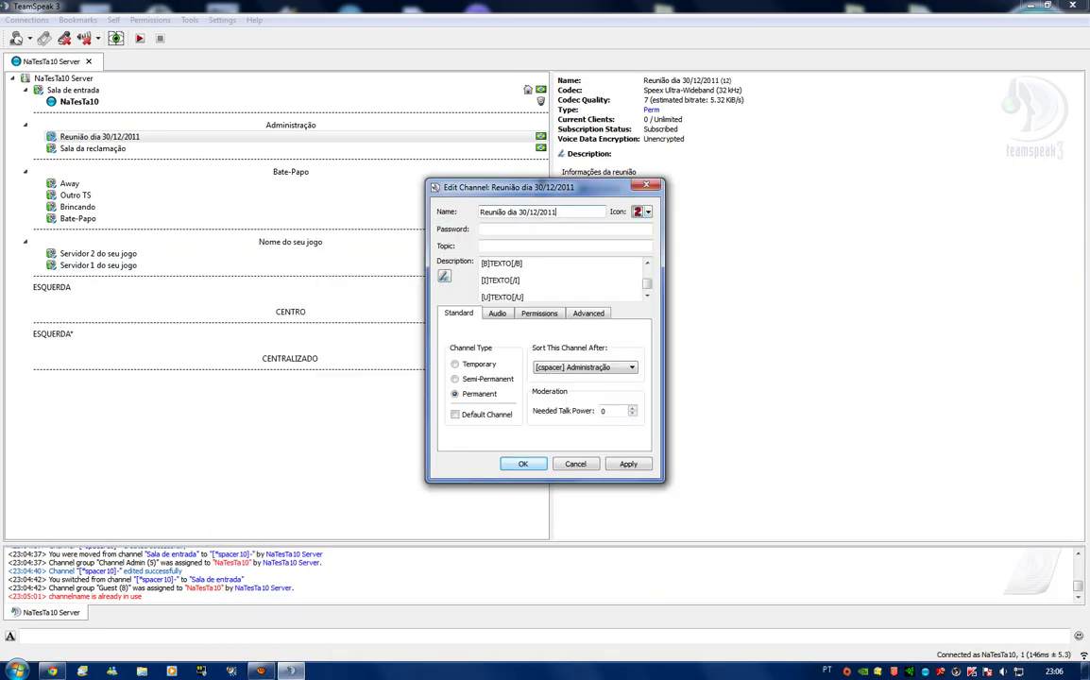
key("Return")
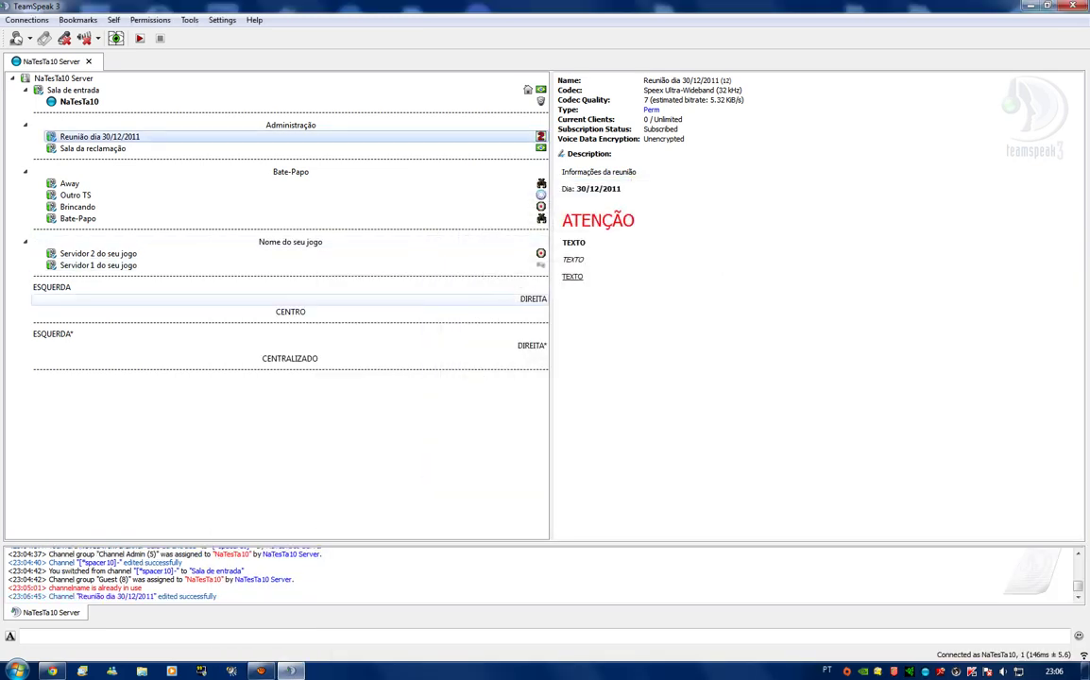